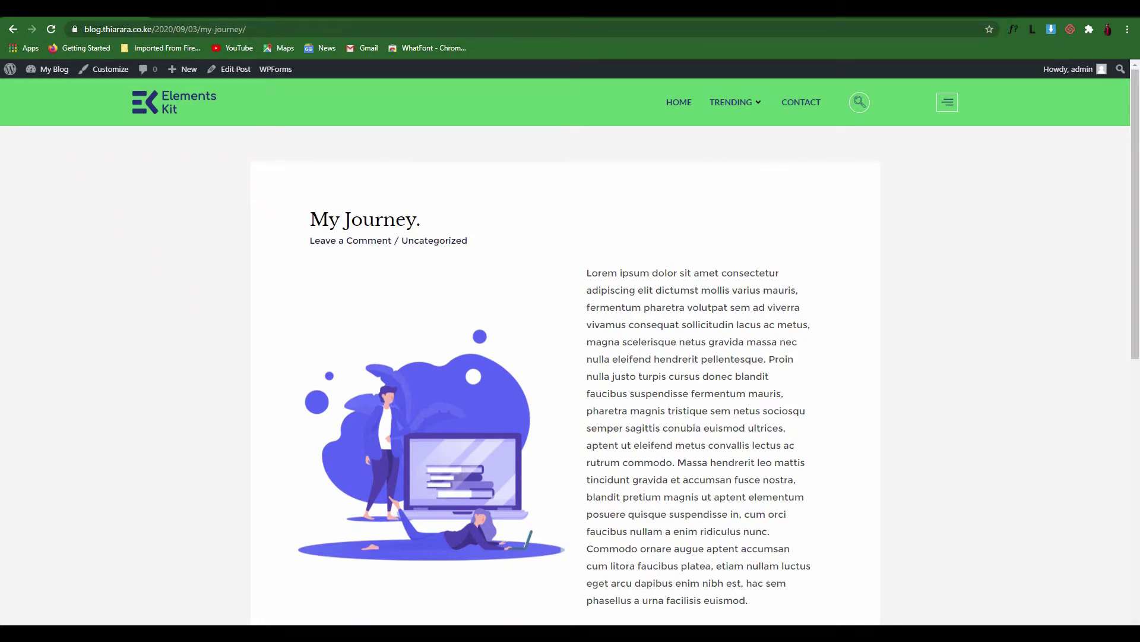
# Check the Pages 1–4 links on the live 'My Journey.' post, then open it with Edit Post.
pyautogui.scroll(-3, 301, 206)
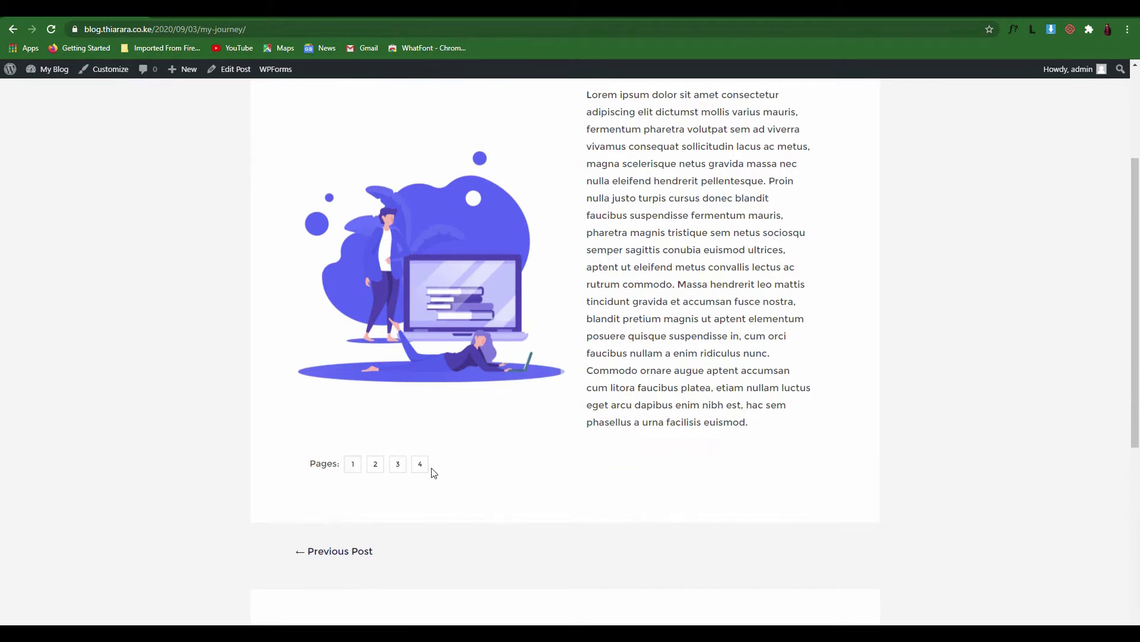
pyautogui.scroll(3, 510, 494)
pyautogui.scroll(-3, 486, 489)
pyautogui.click(232, 69)
pyautogui.scroll(-1, 501, 529)
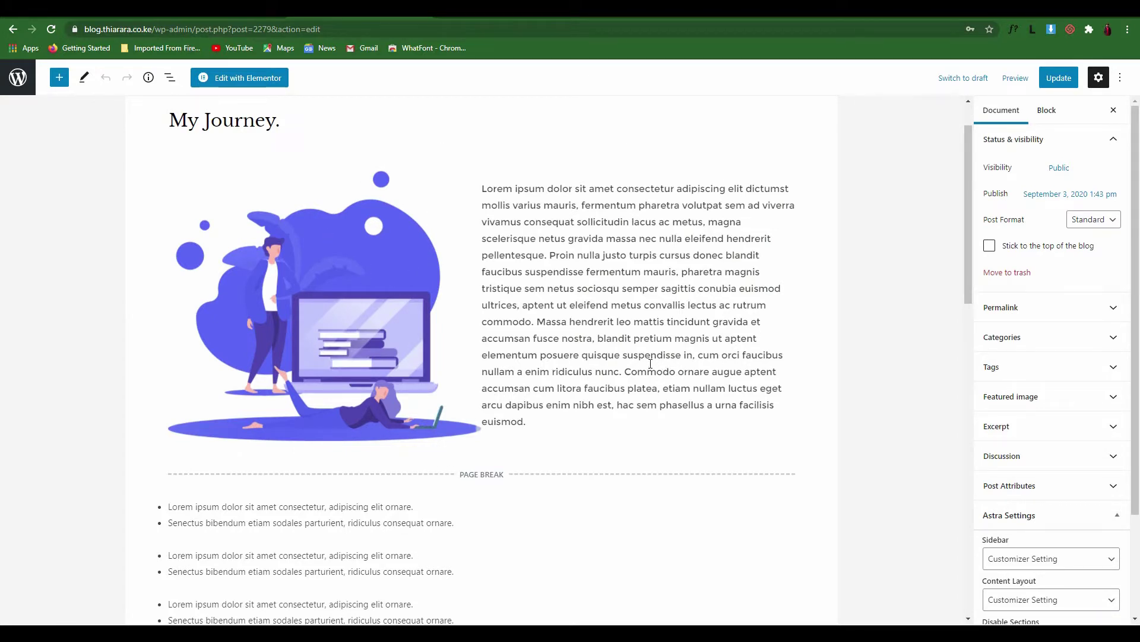
pyautogui.scroll(-2, 561, 342)
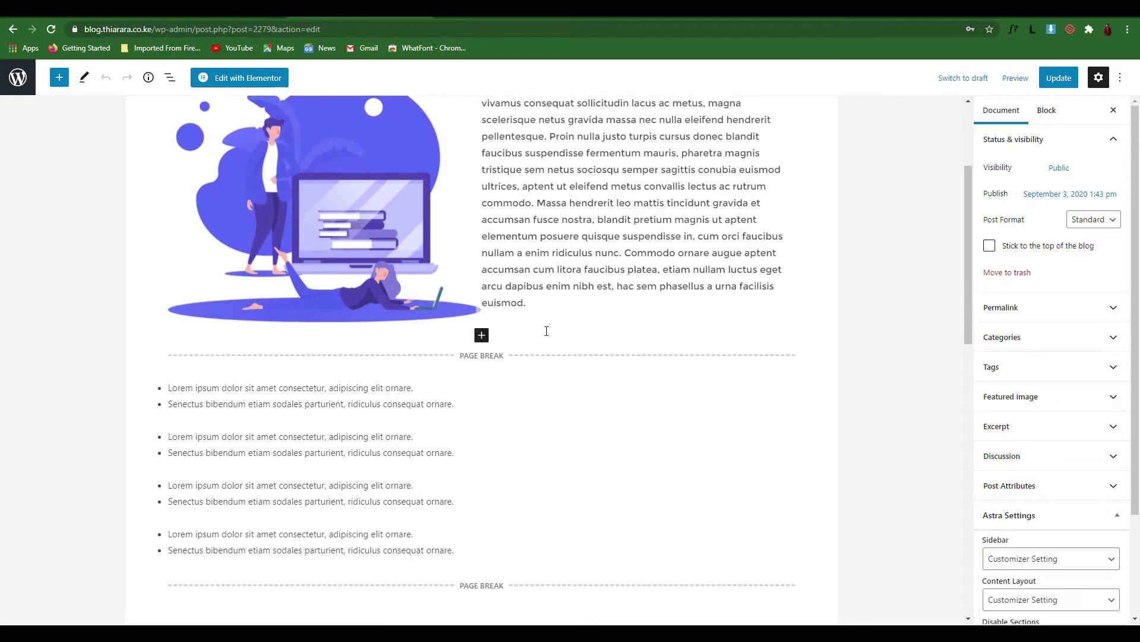
pyautogui.scroll(-3, 371, 392)
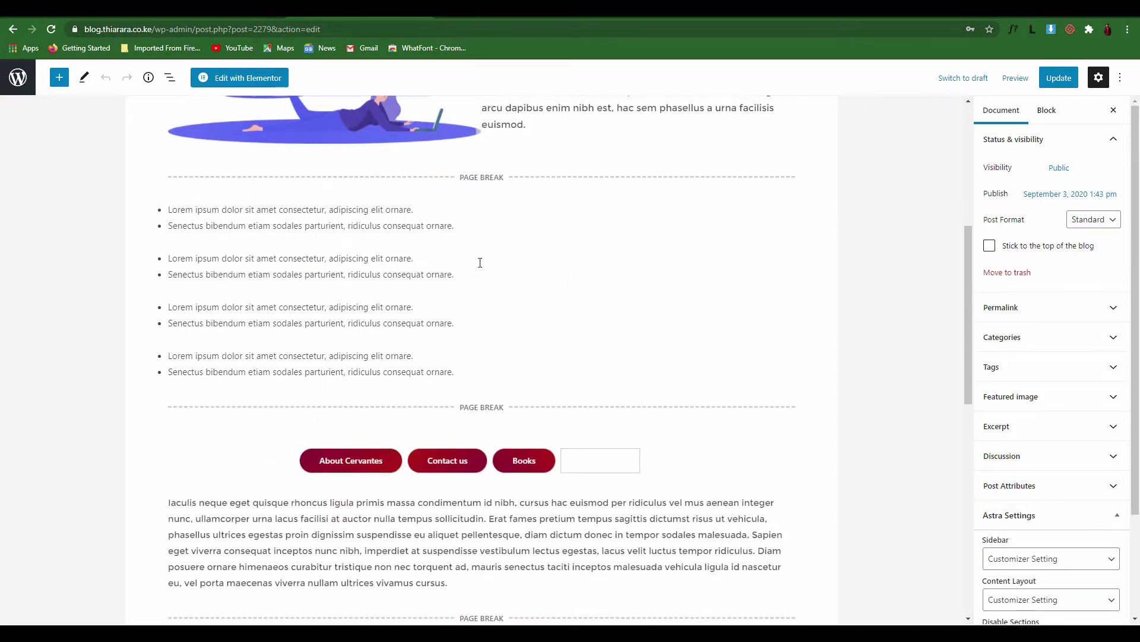
pyautogui.click(552, 143)
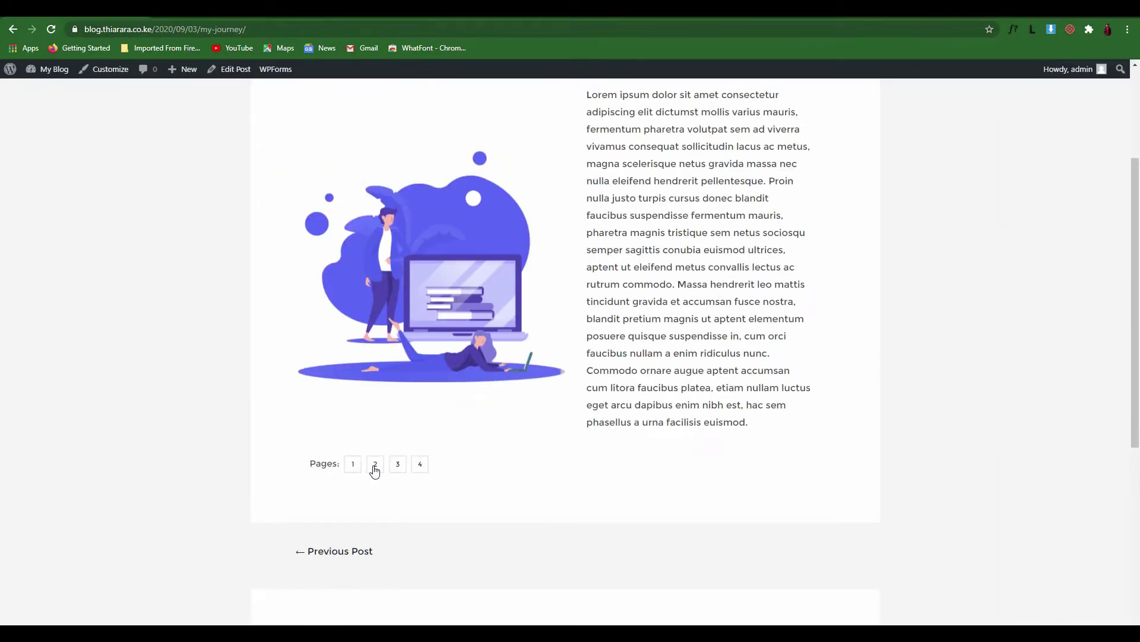
# View page 2 of the live post, then head to the dashboard's Posts > Add New.
pyautogui.scroll(2, 451, 468)
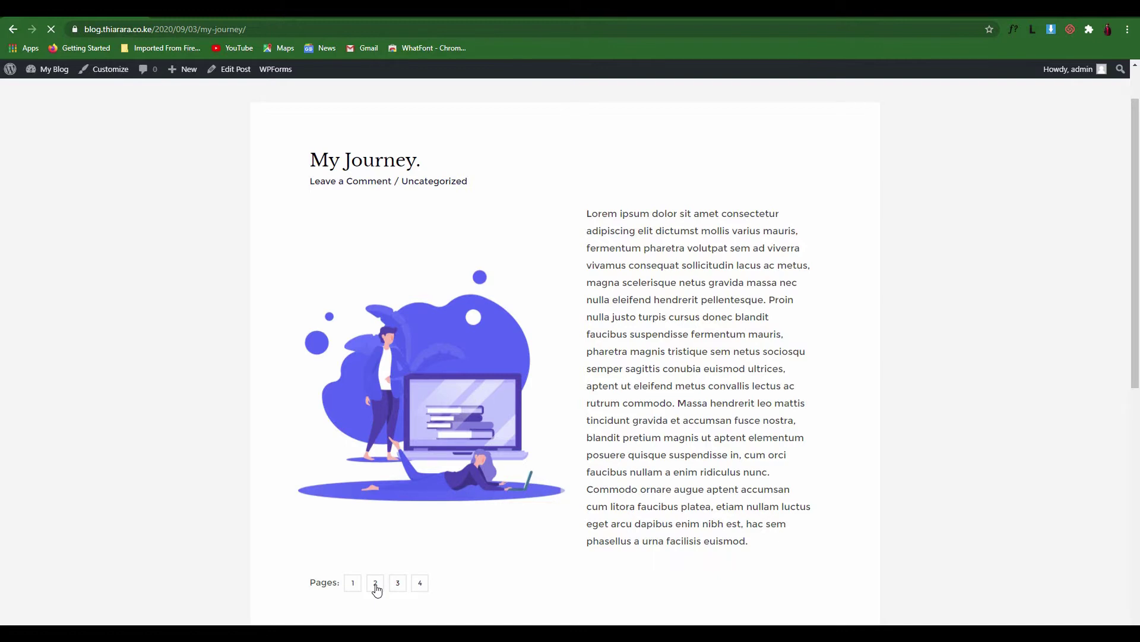
pyautogui.click(375, 584)
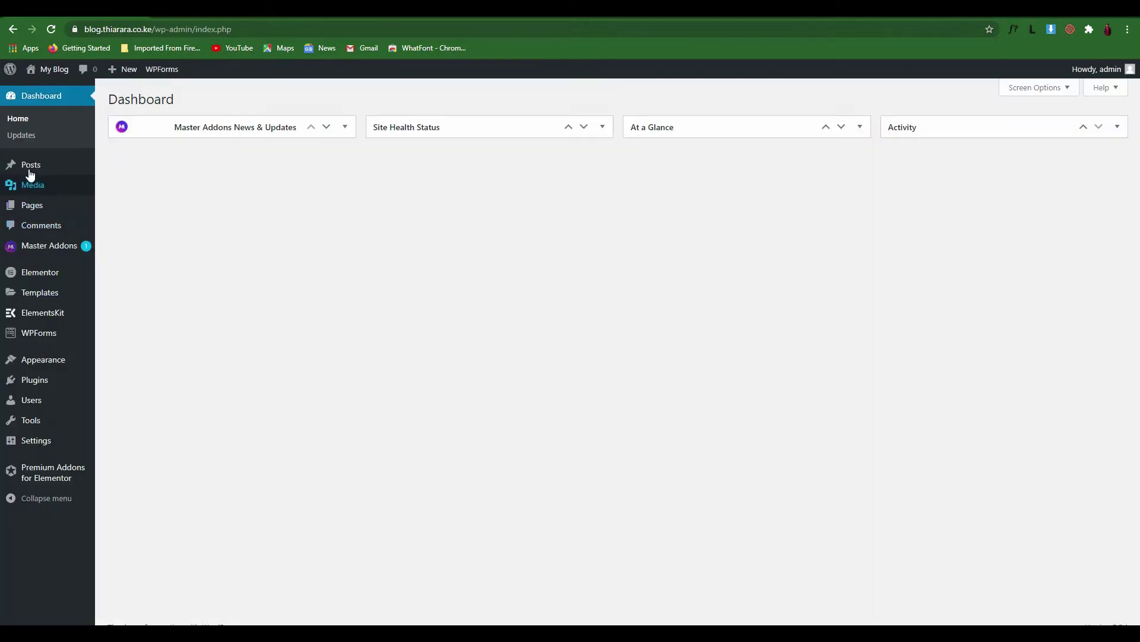
pyautogui.moveTo(28, 168)
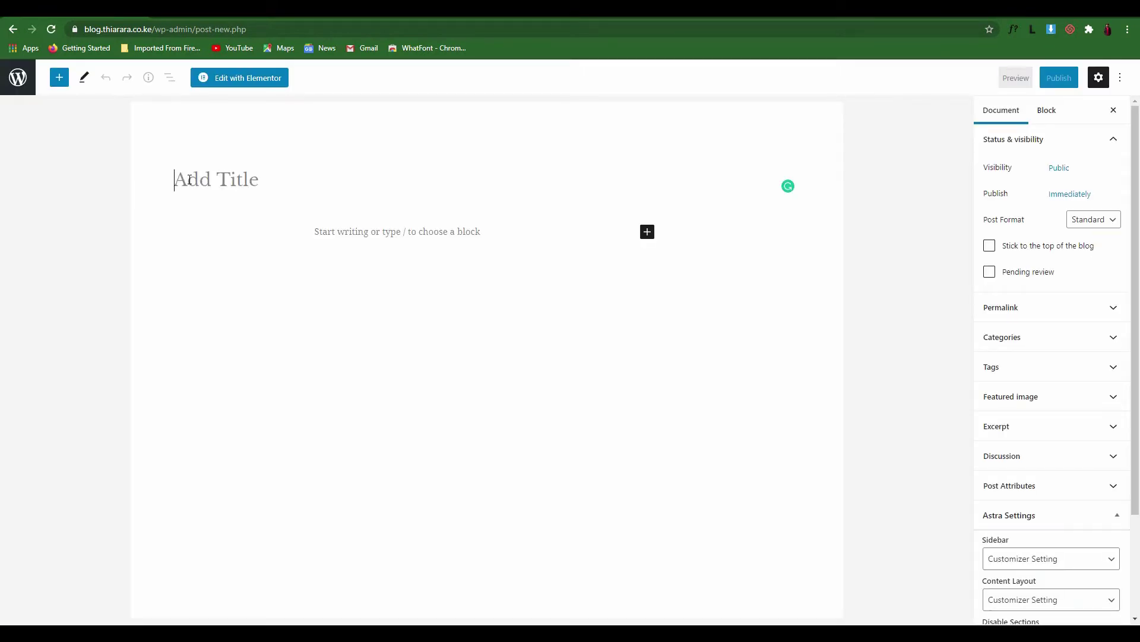
# Title the new post 'My Journey.' and insert a Media & Text block.
pyautogui.write('My Journey')
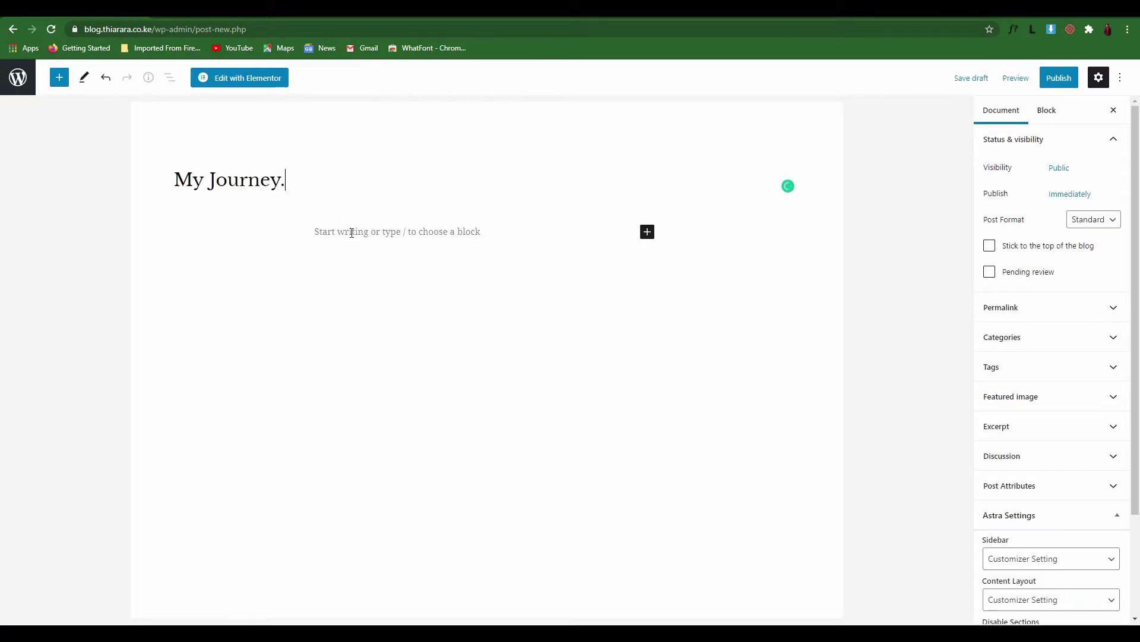
pyautogui.click(351, 233)
pyautogui.click(788, 231)
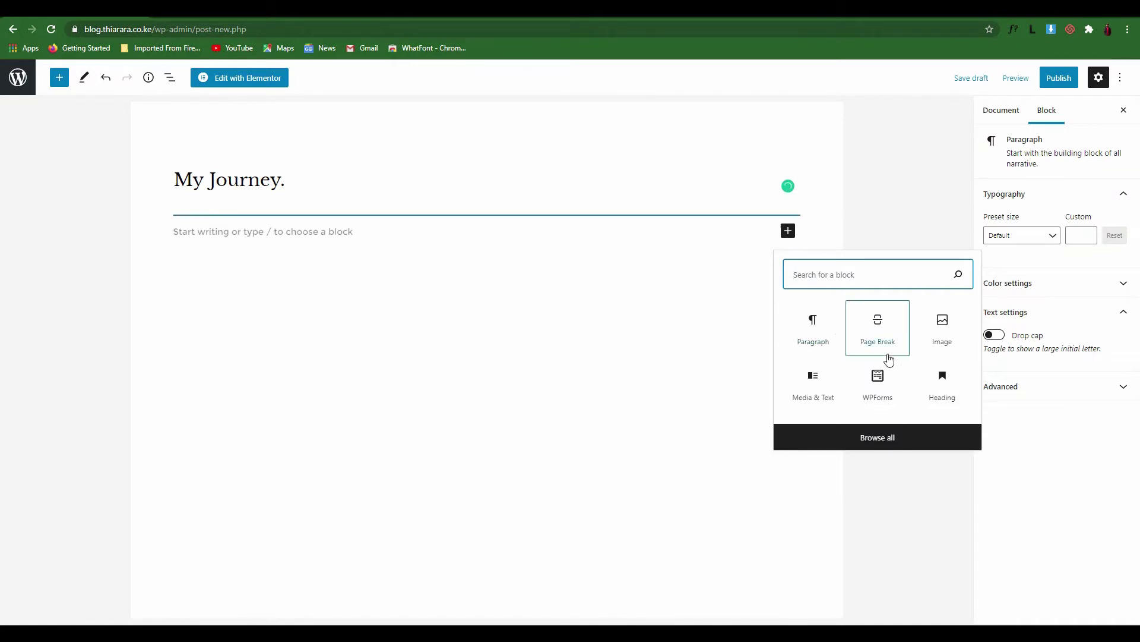
pyautogui.click(799, 389)
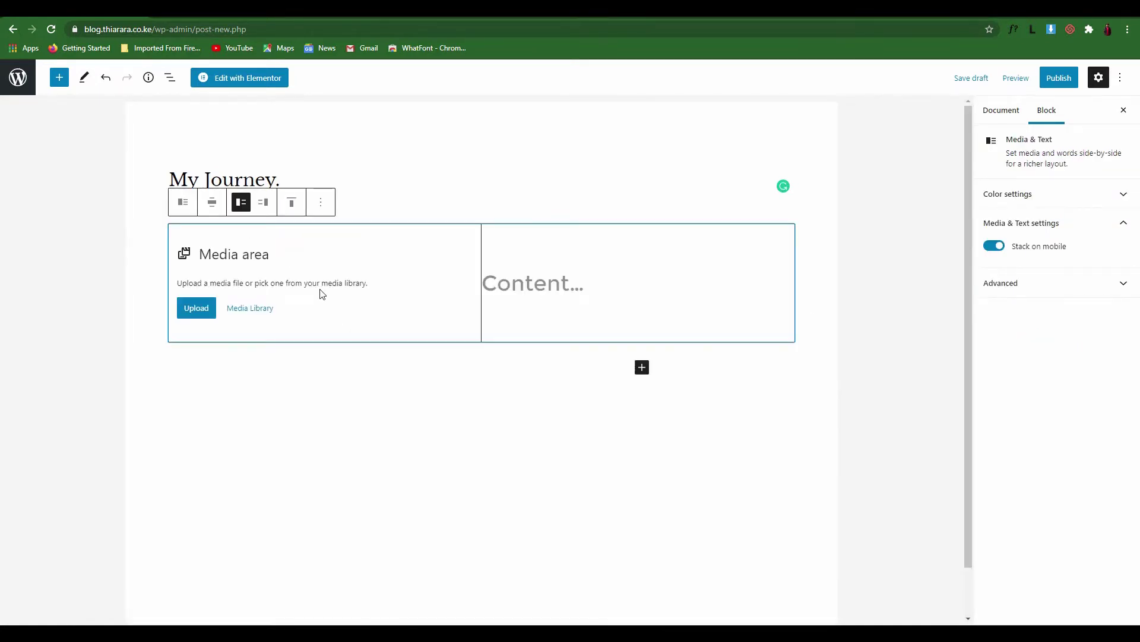
# Fill the block's media area with Header_Img.png from the Media Library.
pyautogui.click(207, 307)
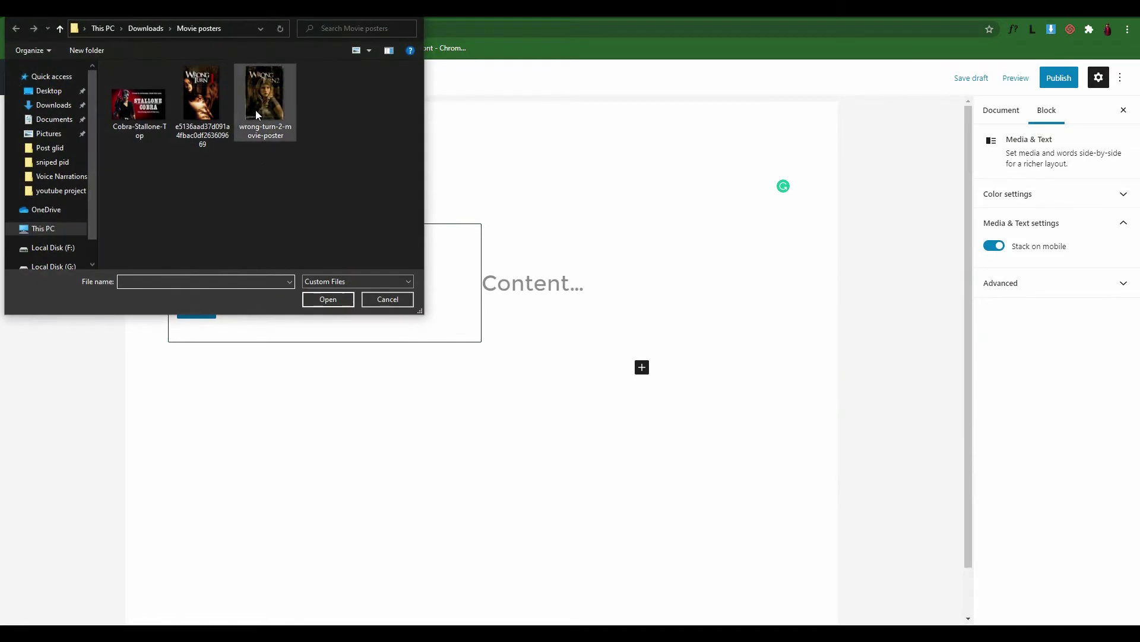
pyautogui.click(392, 304)
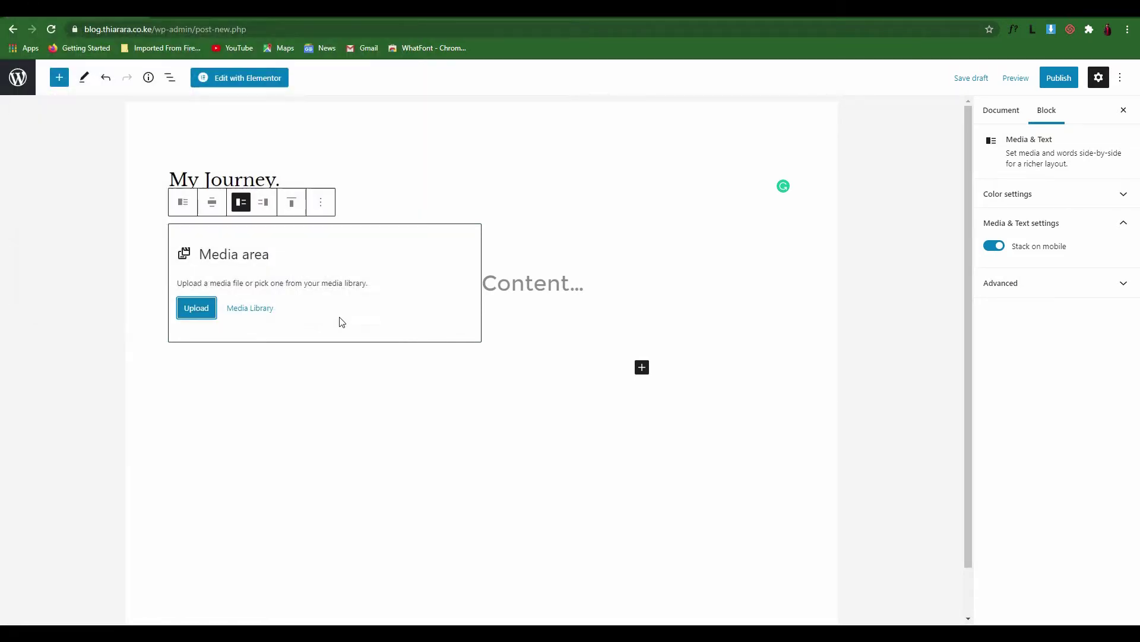
pyautogui.click(254, 313)
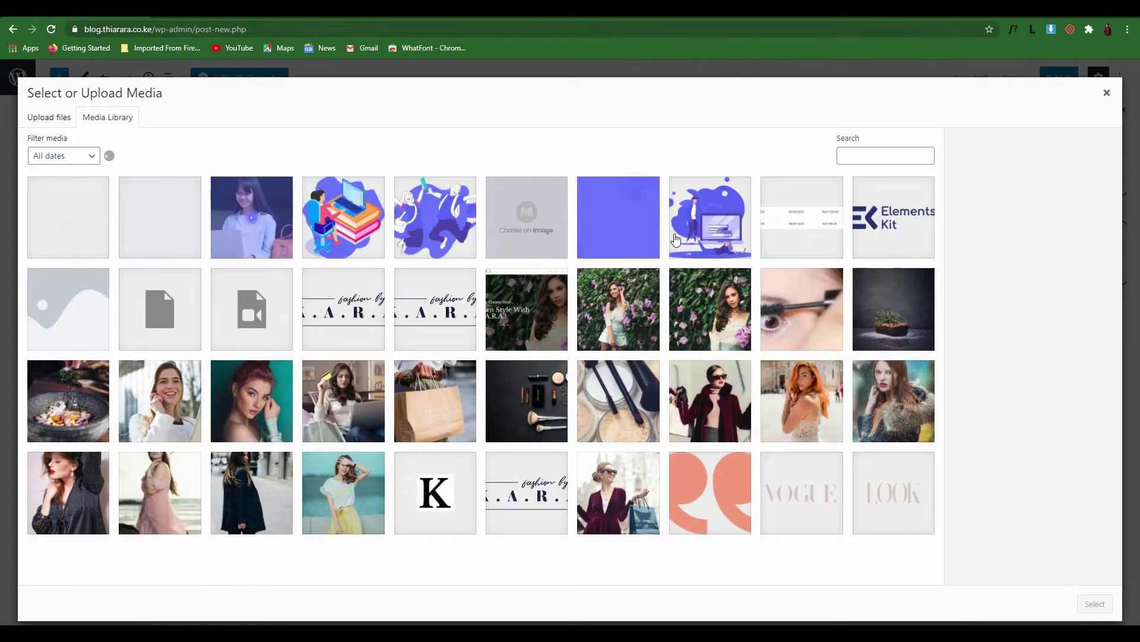
pyautogui.click(677, 241)
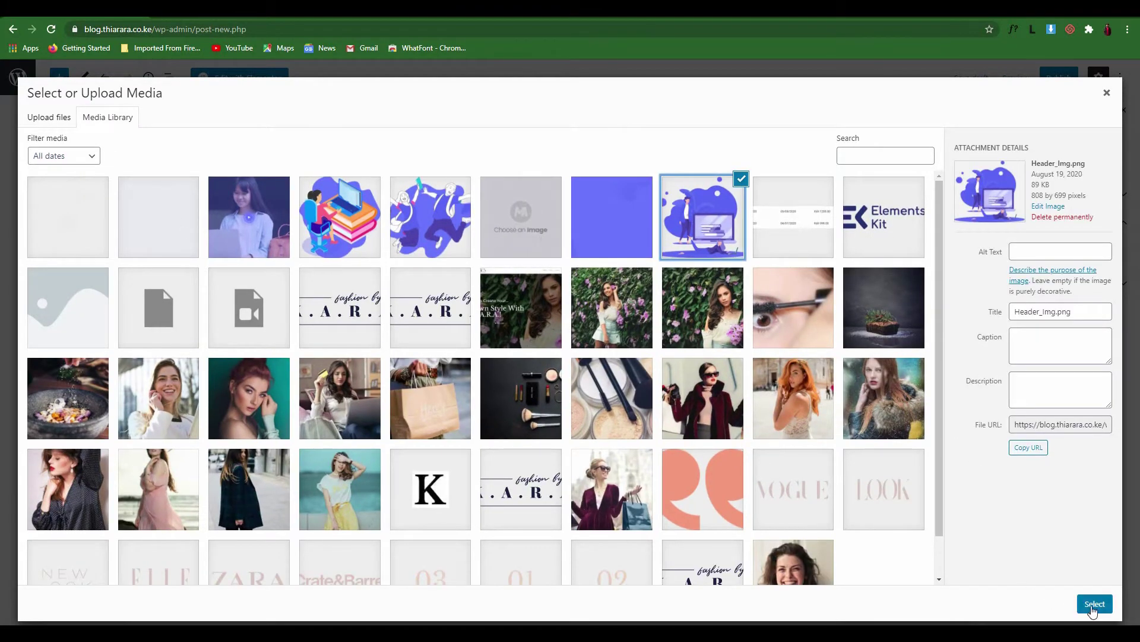
pyautogui.click(1095, 603)
# Paste a generated Lorem ipsum paragraph into the Media & Text block's text side at Normal size.
pyautogui.click(501, 336)
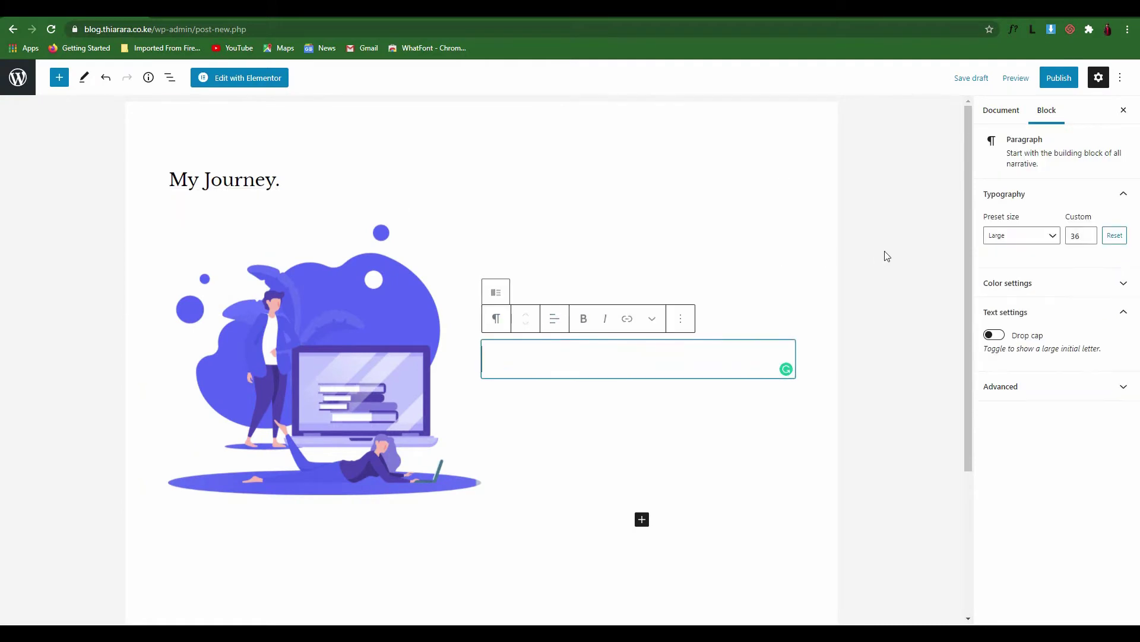
pyautogui.click(1033, 32)
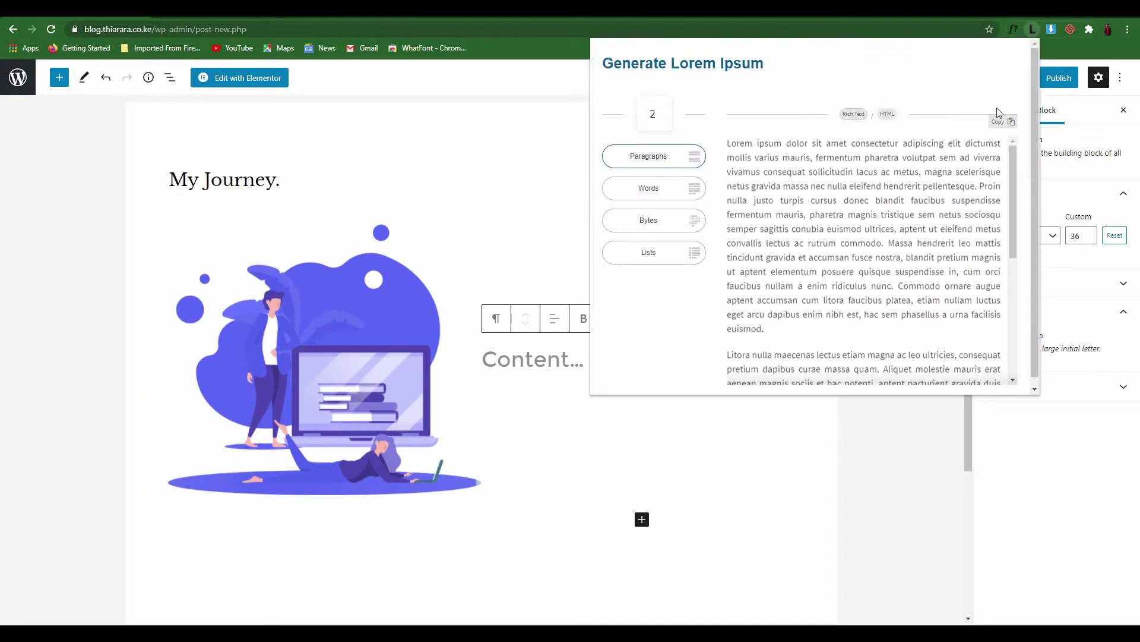
pyautogui.moveTo(733, 155); pyautogui.dragTo(802, 291)
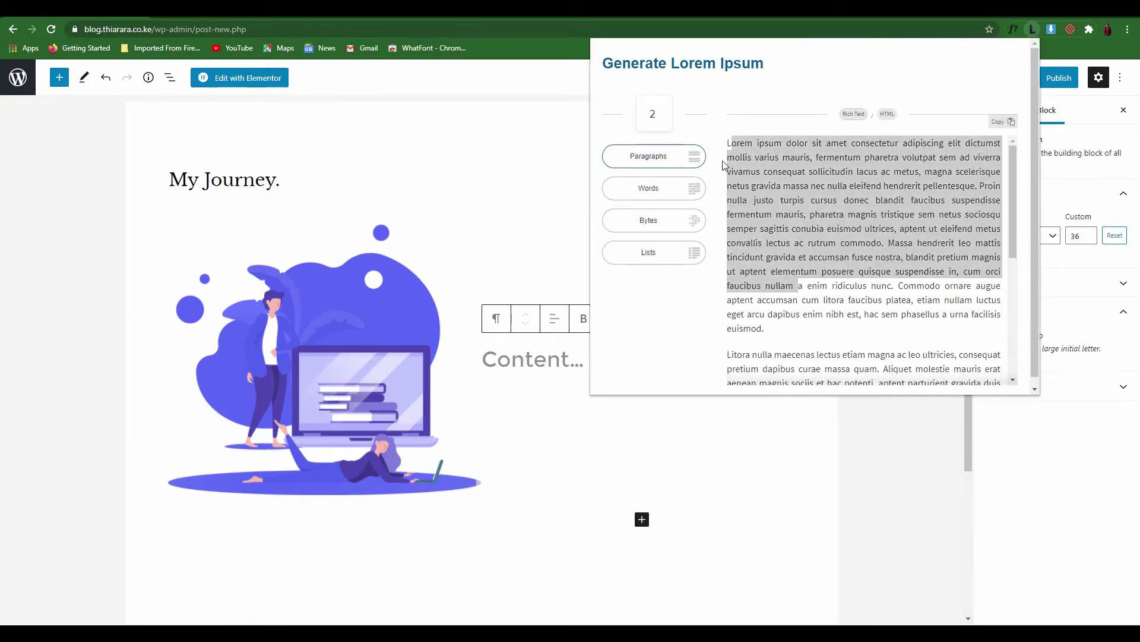
pyautogui.moveTo(725, 147); pyautogui.dragTo(801, 327)
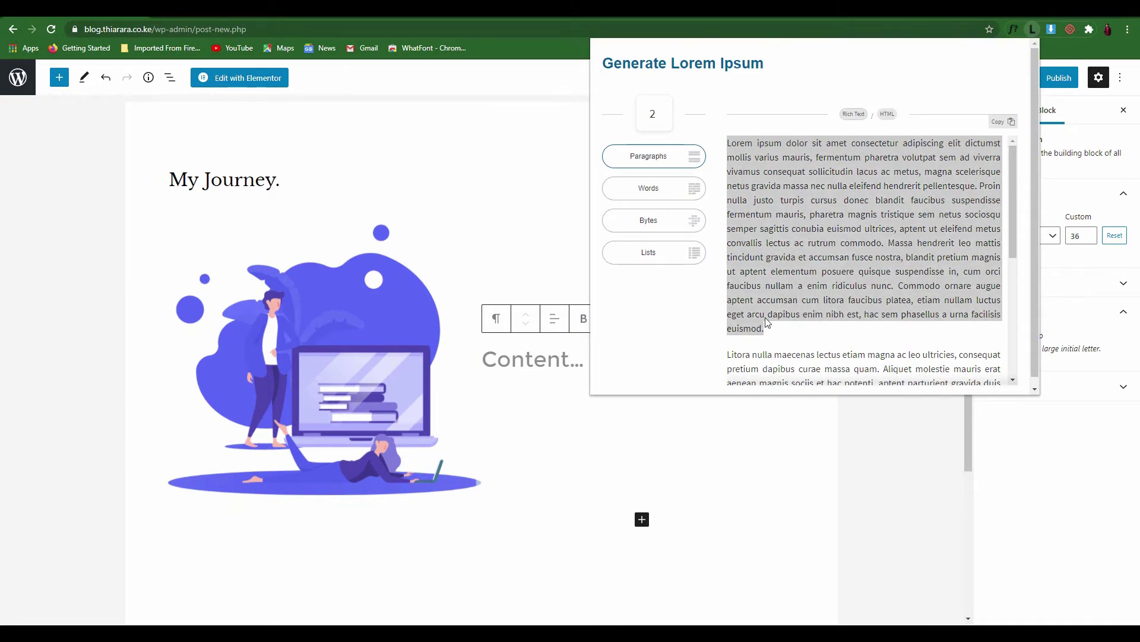
pyautogui.click(547, 342)
pyautogui.hotkey('ctrl', 'v')
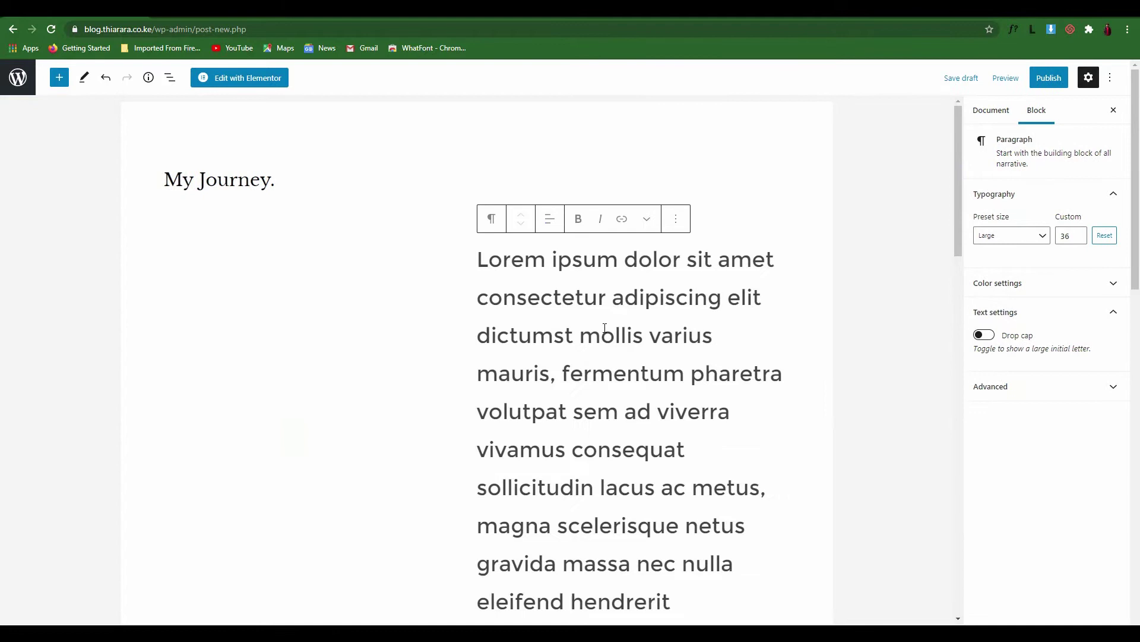
pyautogui.click(1042, 236)
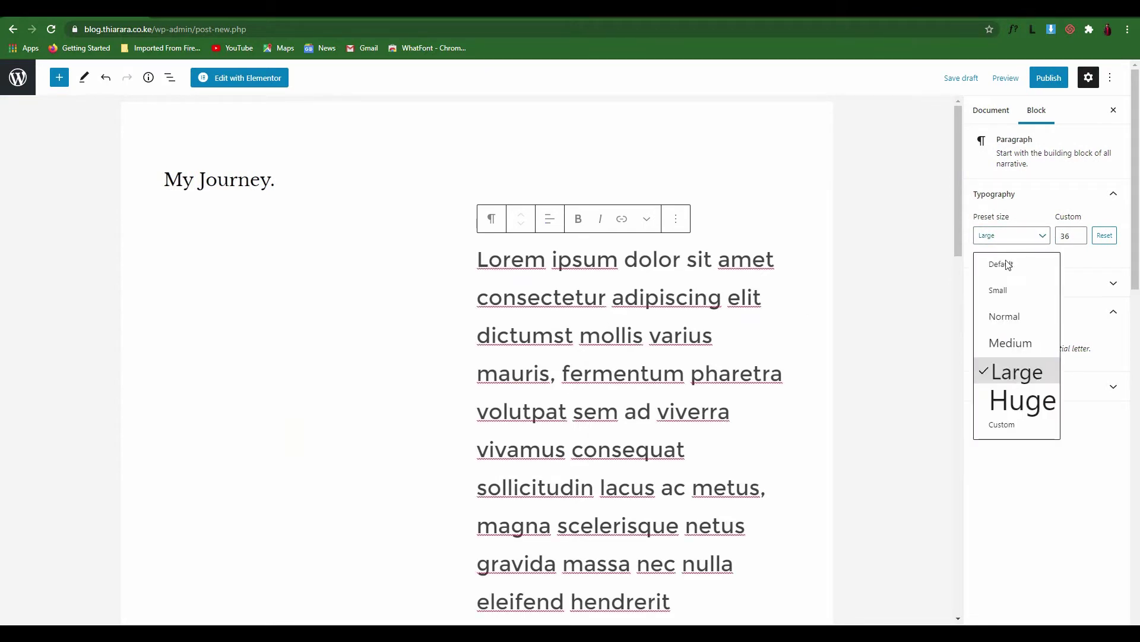
pyautogui.click(1013, 312)
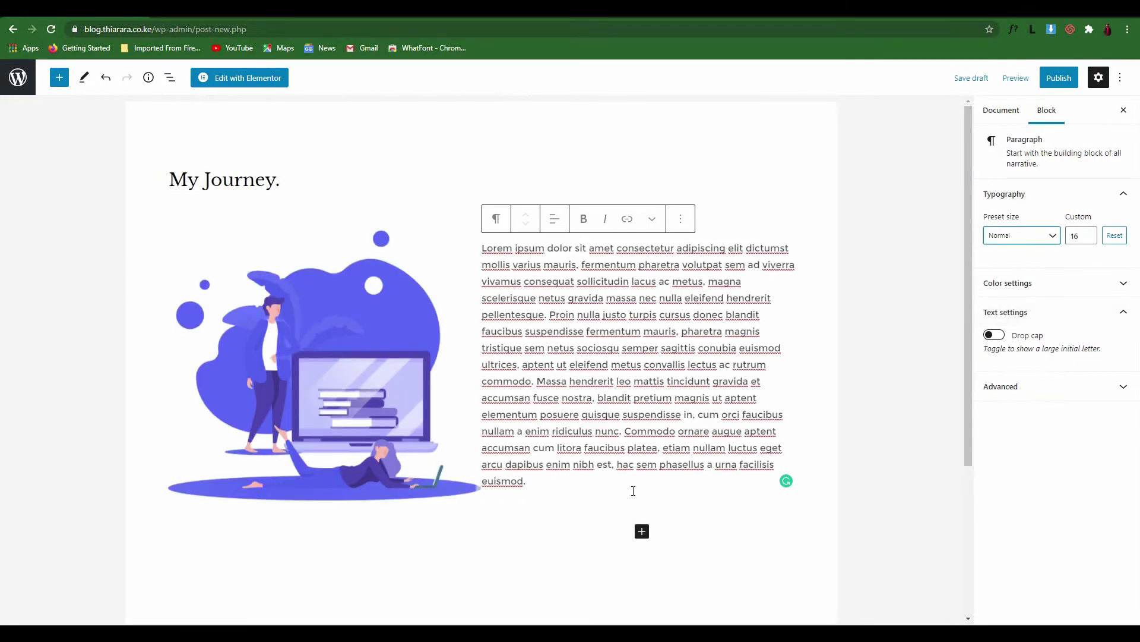
pyautogui.click(529, 518)
# Insert a Page Break block in a new block below the Media & Text block.
pyautogui.scroll(-3, 603, 326)
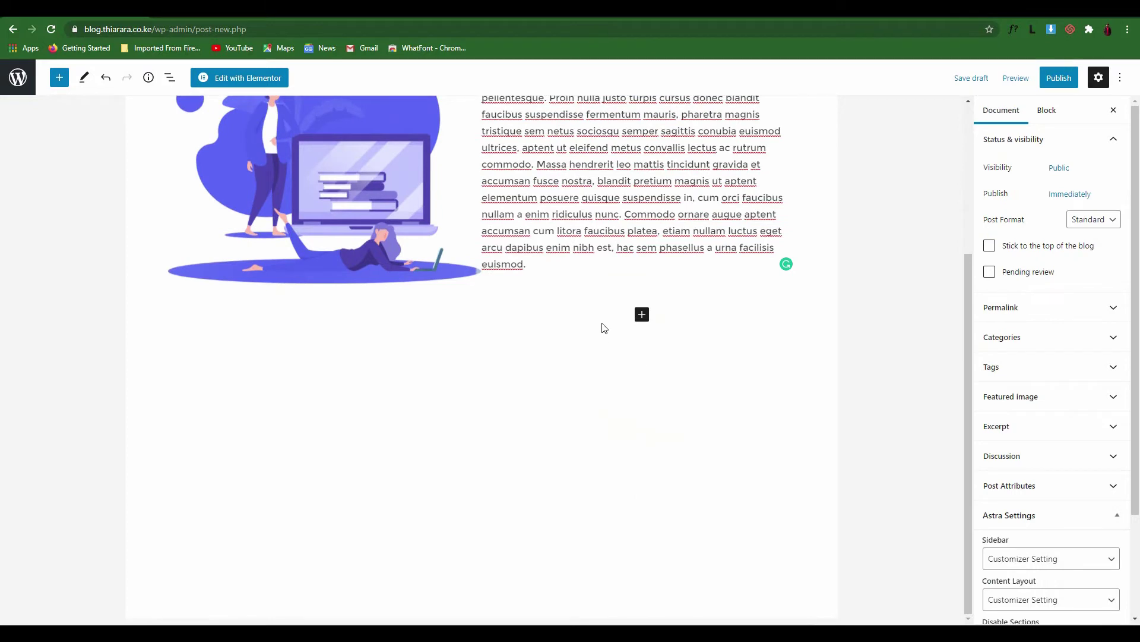
pyautogui.click(642, 315)
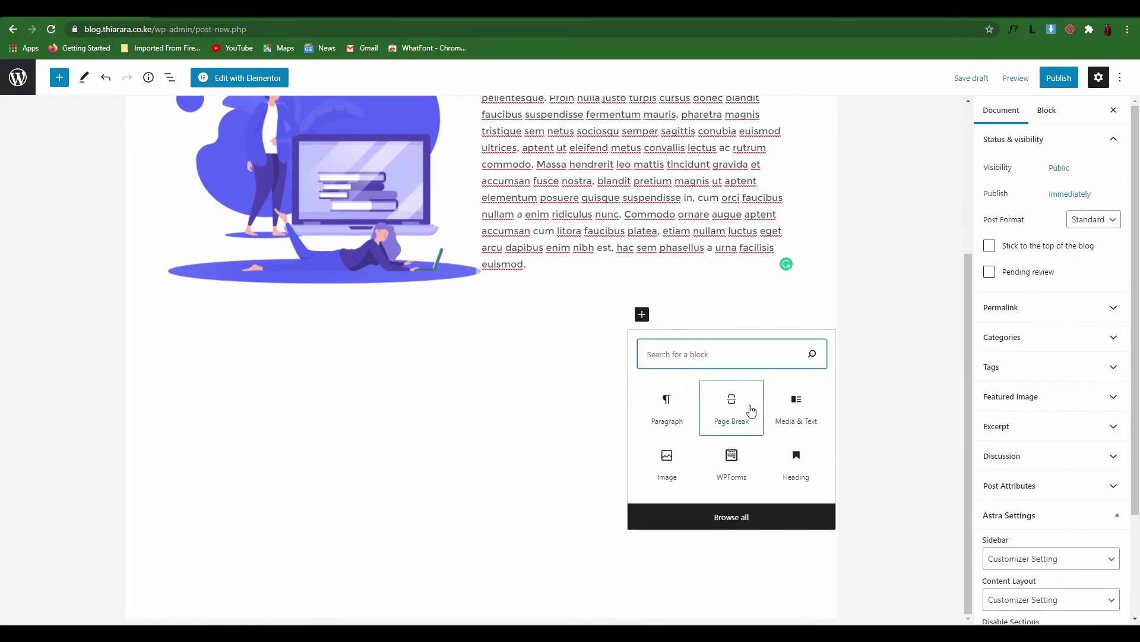
pyautogui.scroll(3, 384, 352)
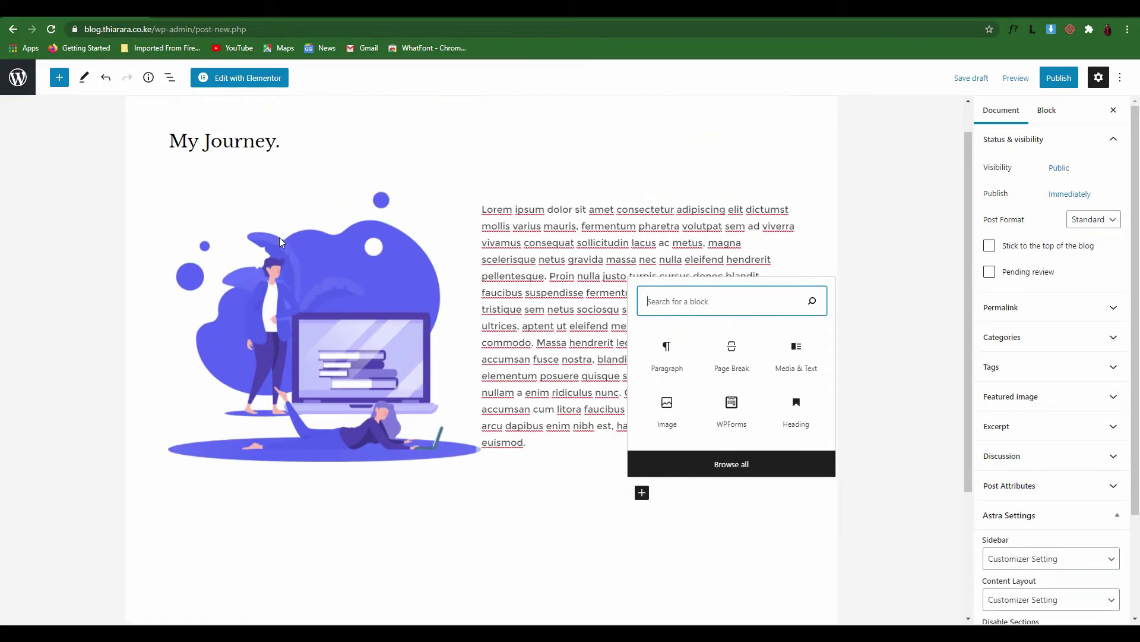
pyautogui.click(440, 495)
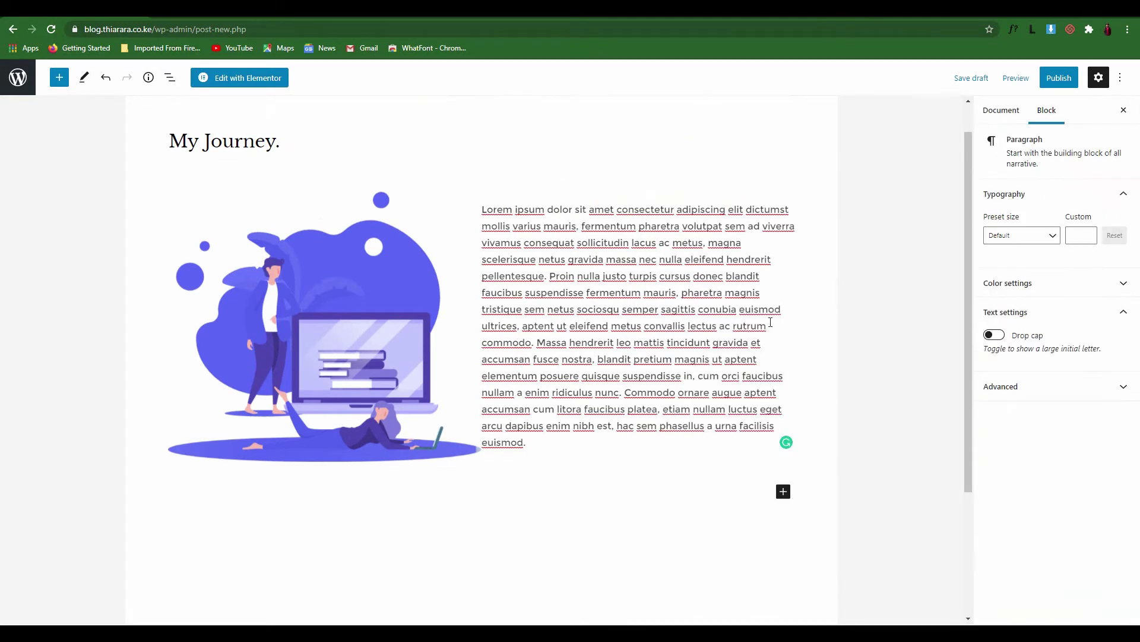
pyautogui.scroll(-2, 645, 386)
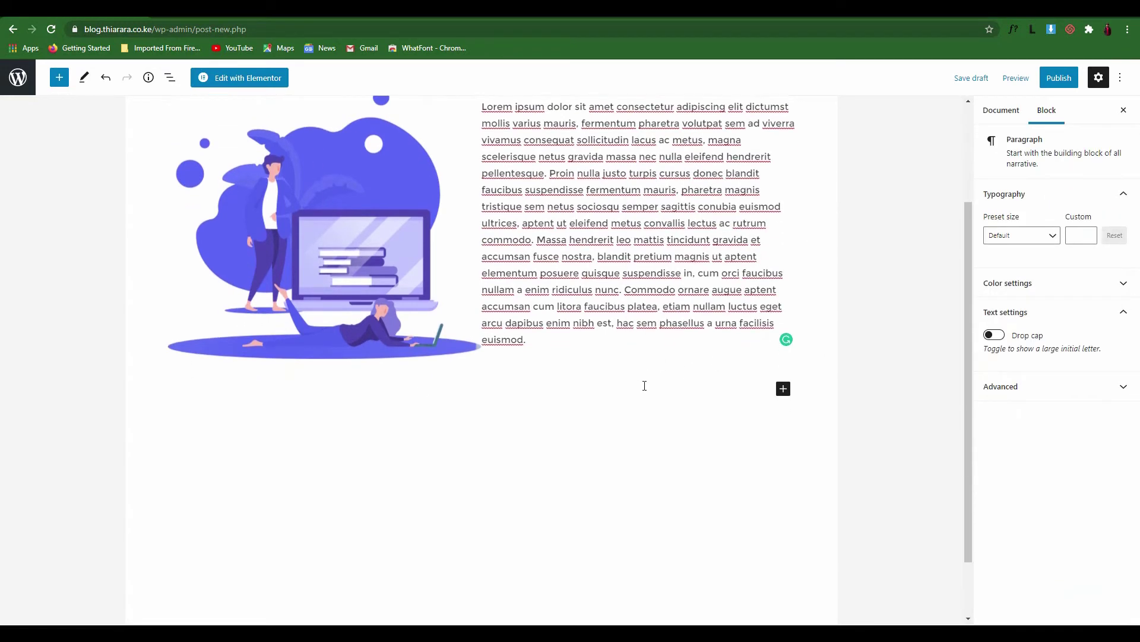
pyautogui.click(783, 388)
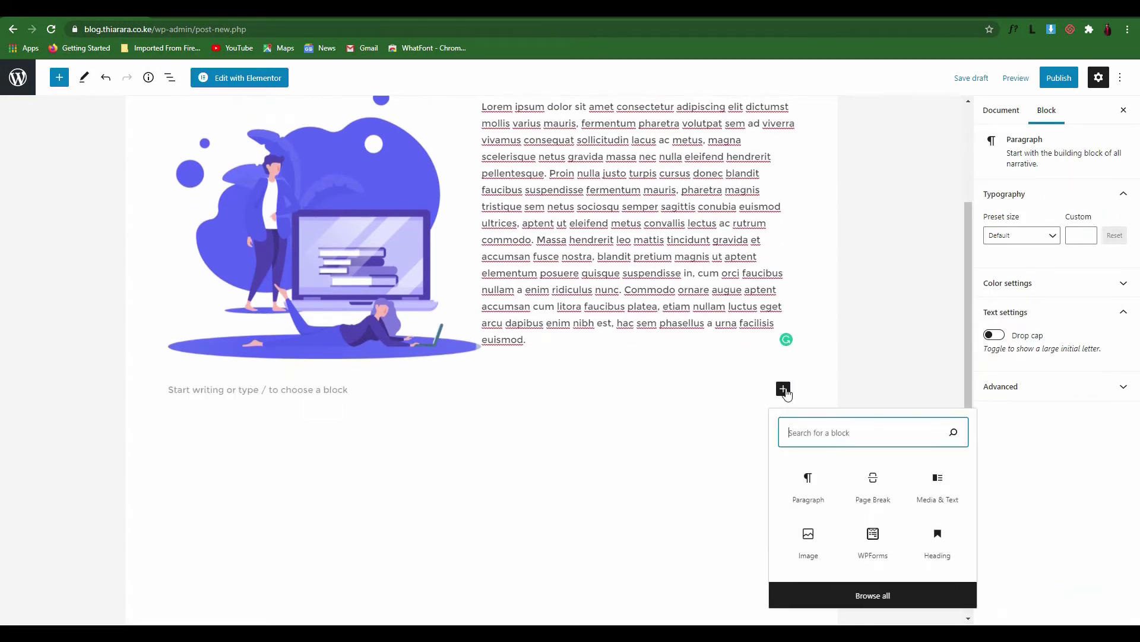
pyautogui.click(870, 498)
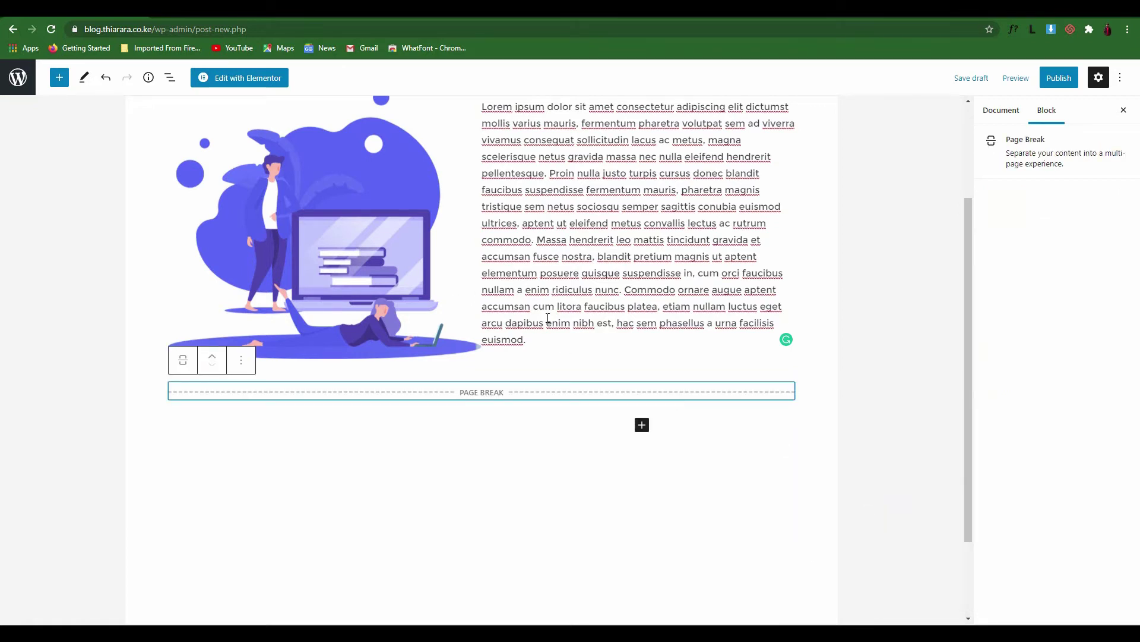
pyautogui.scroll(-2, 451, 261)
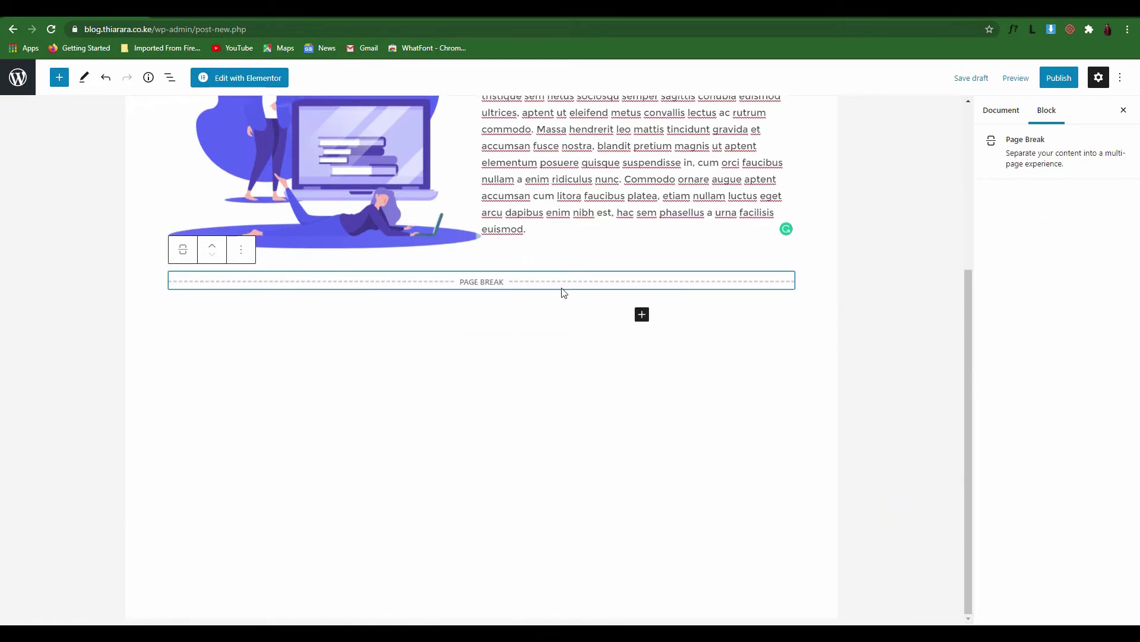
pyautogui.scroll(2, 684, 228)
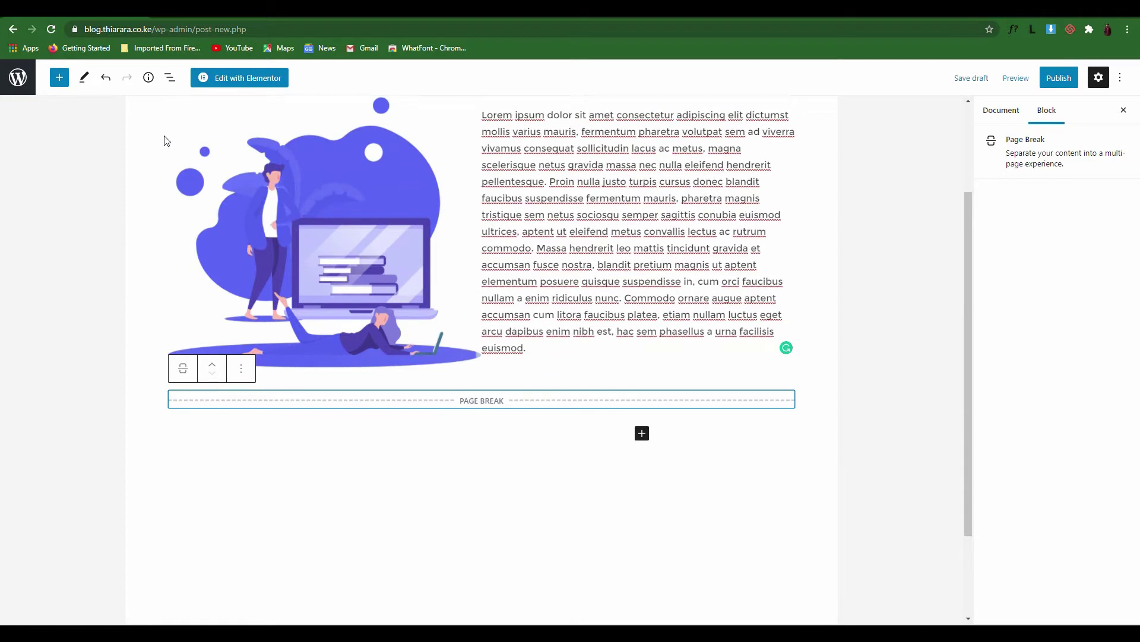
pyautogui.click(59, 77)
pyautogui.scroll(-2, 97, 466)
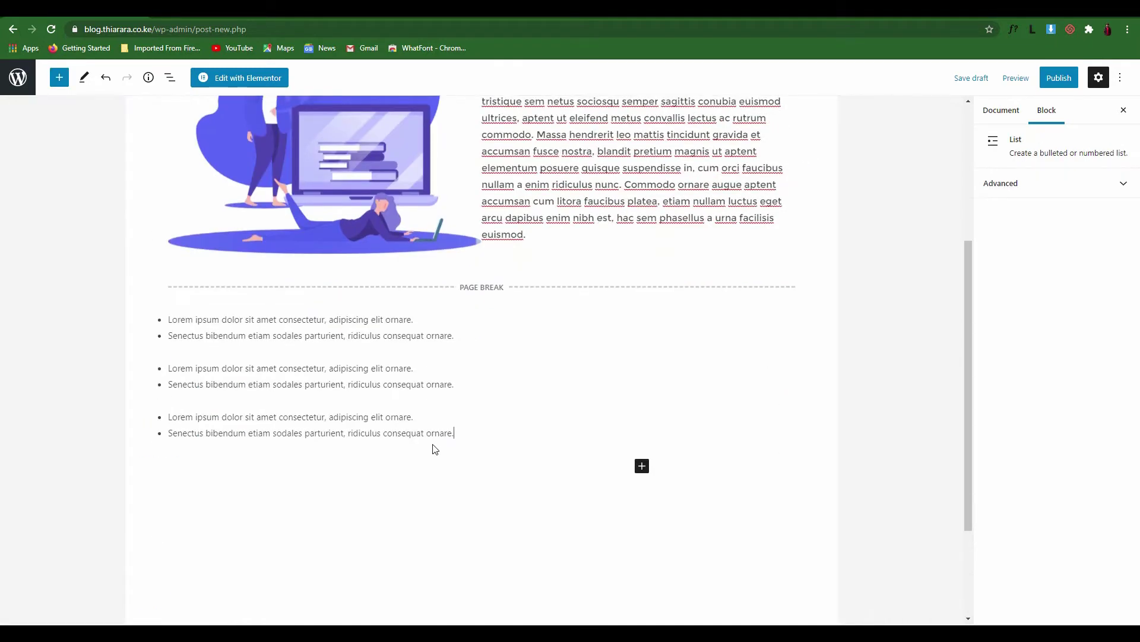
# Duplicate the bullet list into a fourth copy, then search 'page' and add a Page Break after the lists.
pyautogui.hotkey('ctrl', 'shift', 'd')
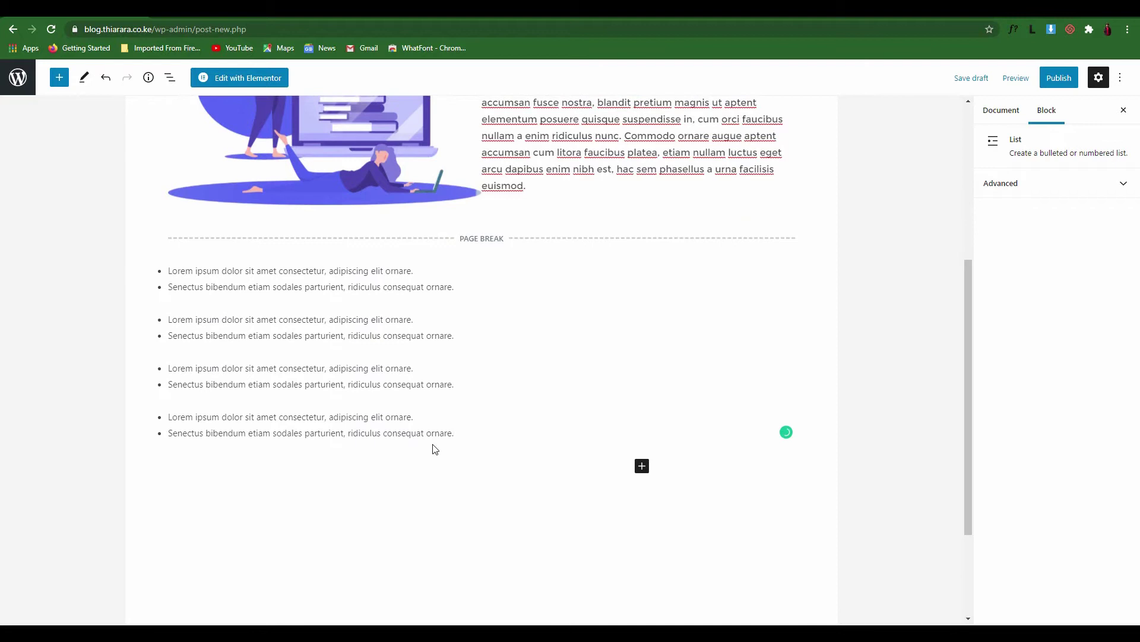
pyautogui.click(523, 456)
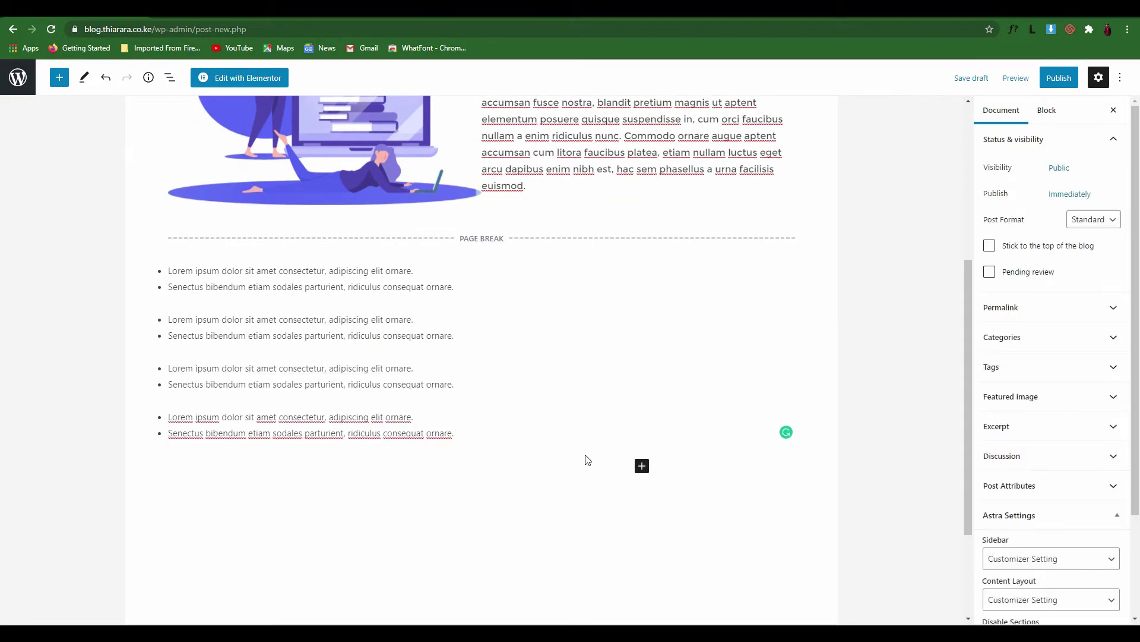
pyautogui.click(641, 467)
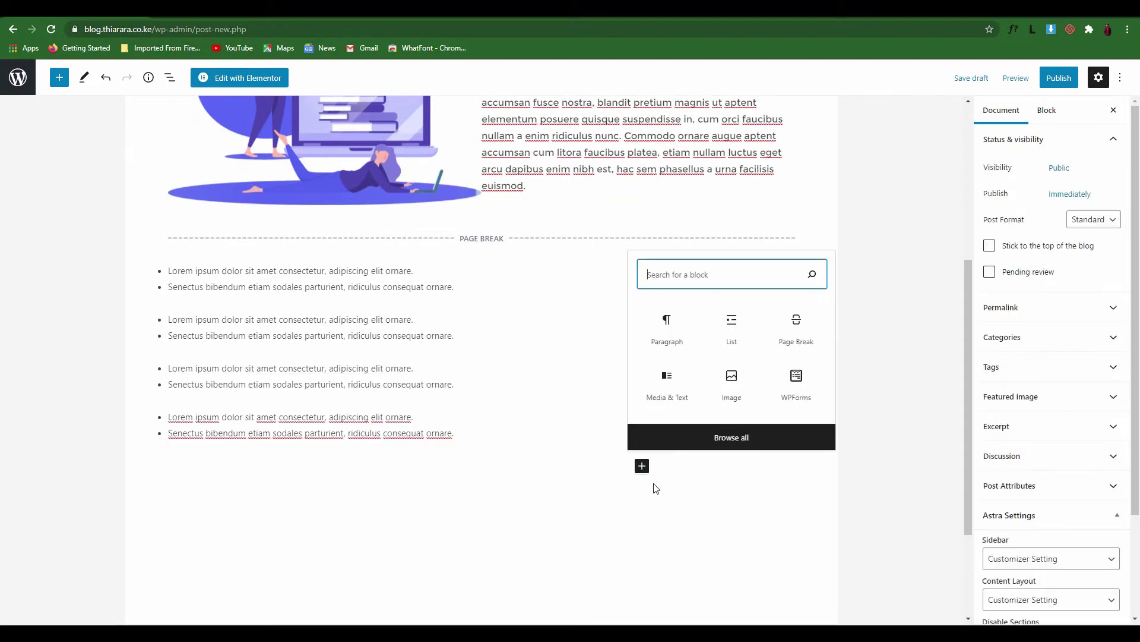
pyautogui.click(731, 437)
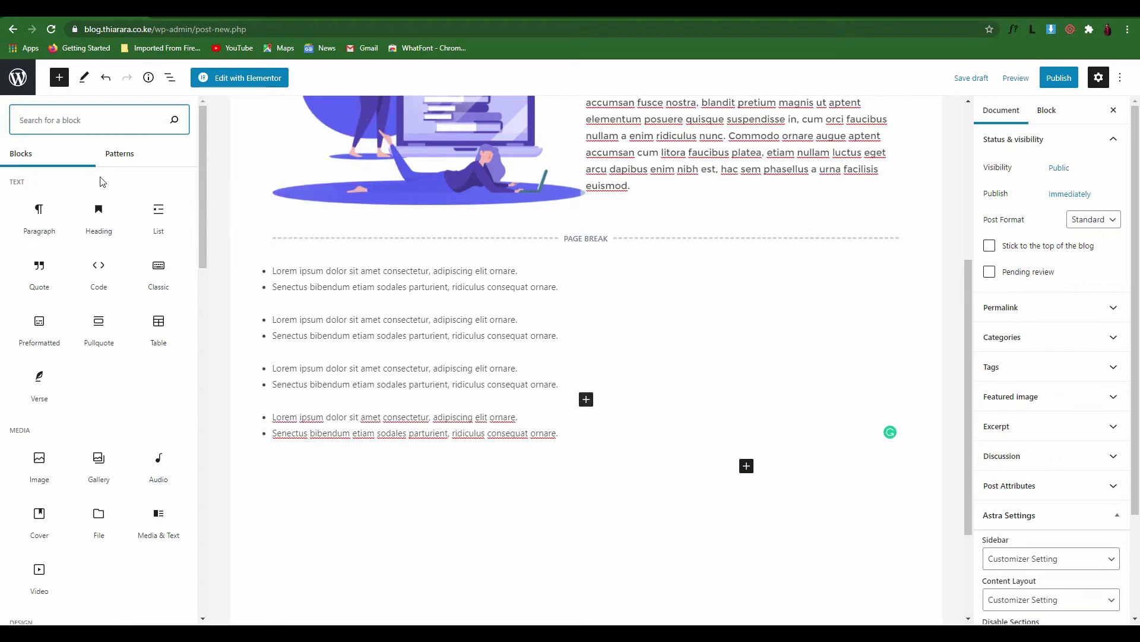
pyautogui.moveTo(143, 342)
pyautogui.scroll(-4, 144, 343)
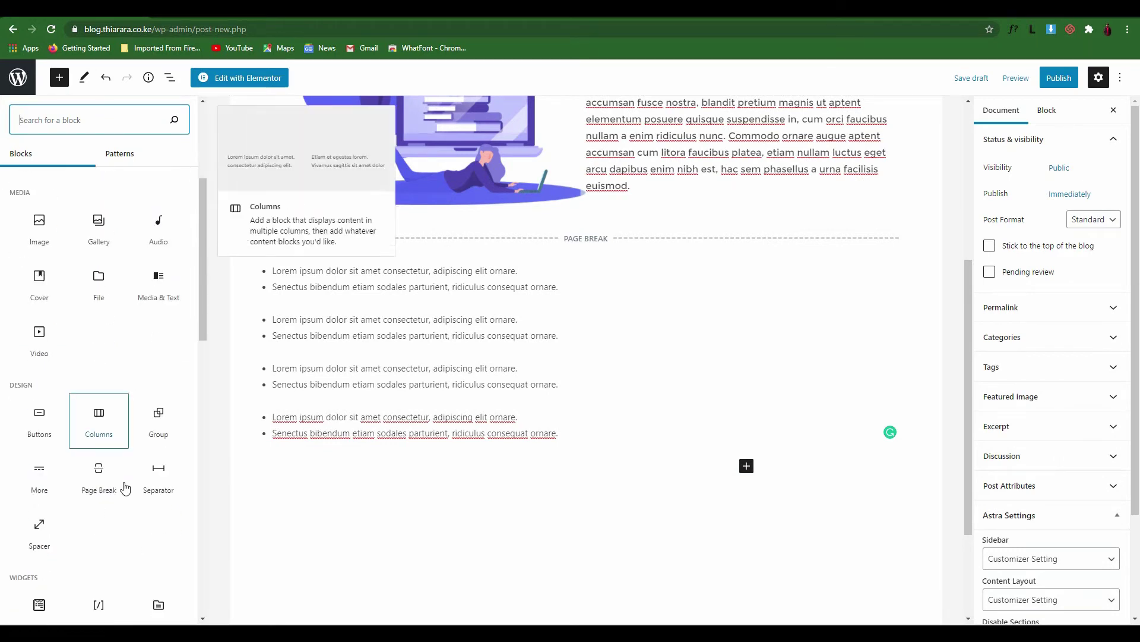
pyautogui.moveTo(90, 400)
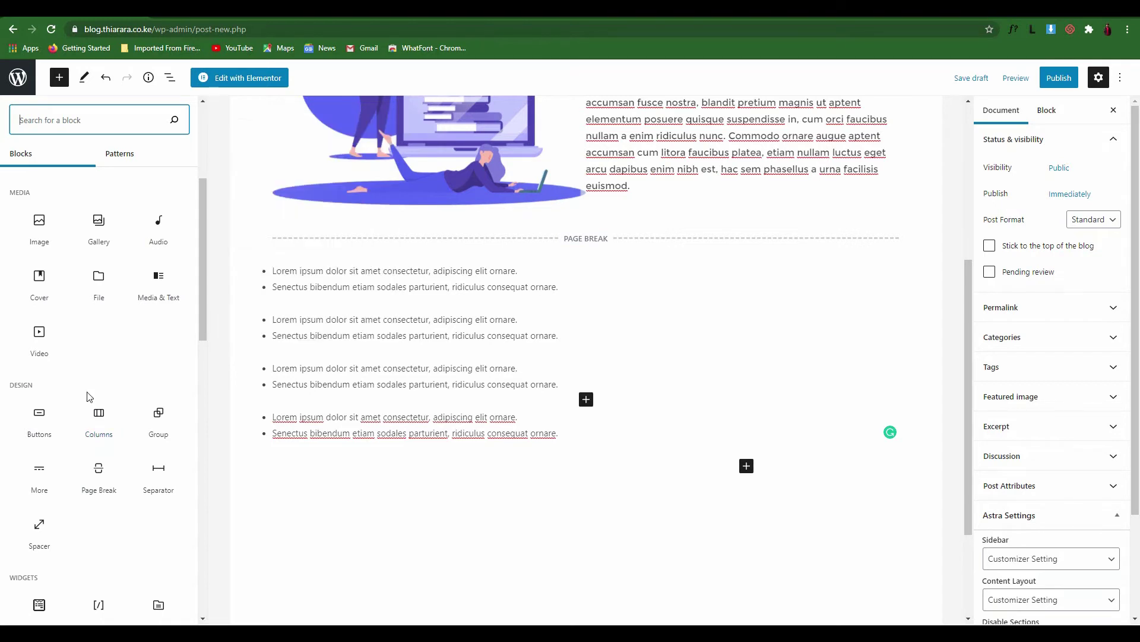
pyautogui.moveTo(113, 479)
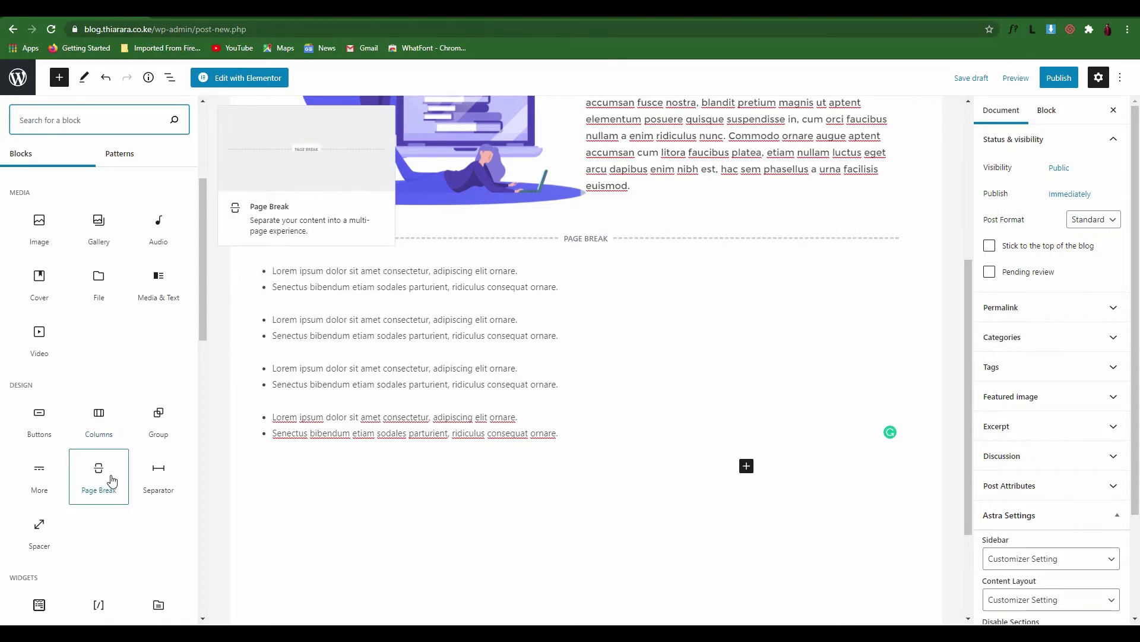
pyautogui.write('p')
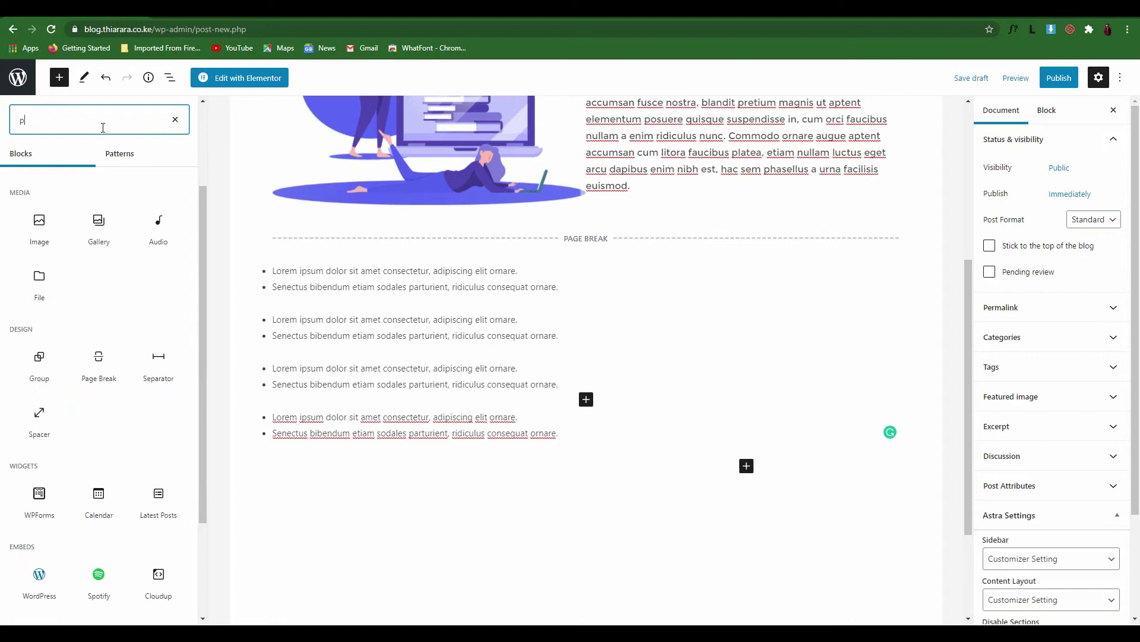
pyautogui.write('age')
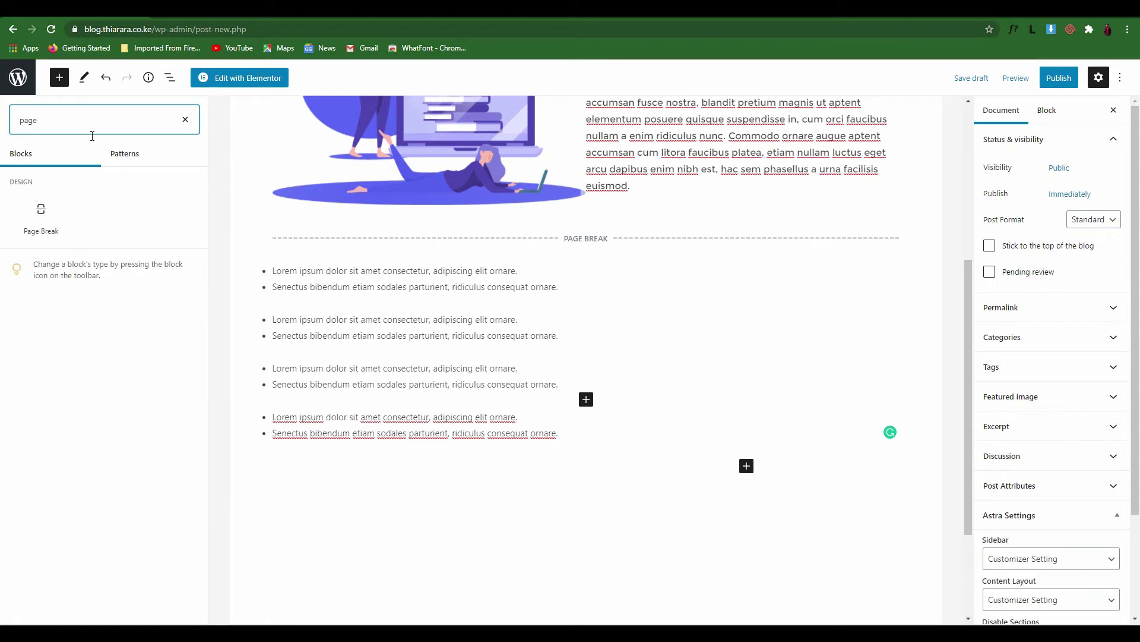
pyautogui.click(34, 232)
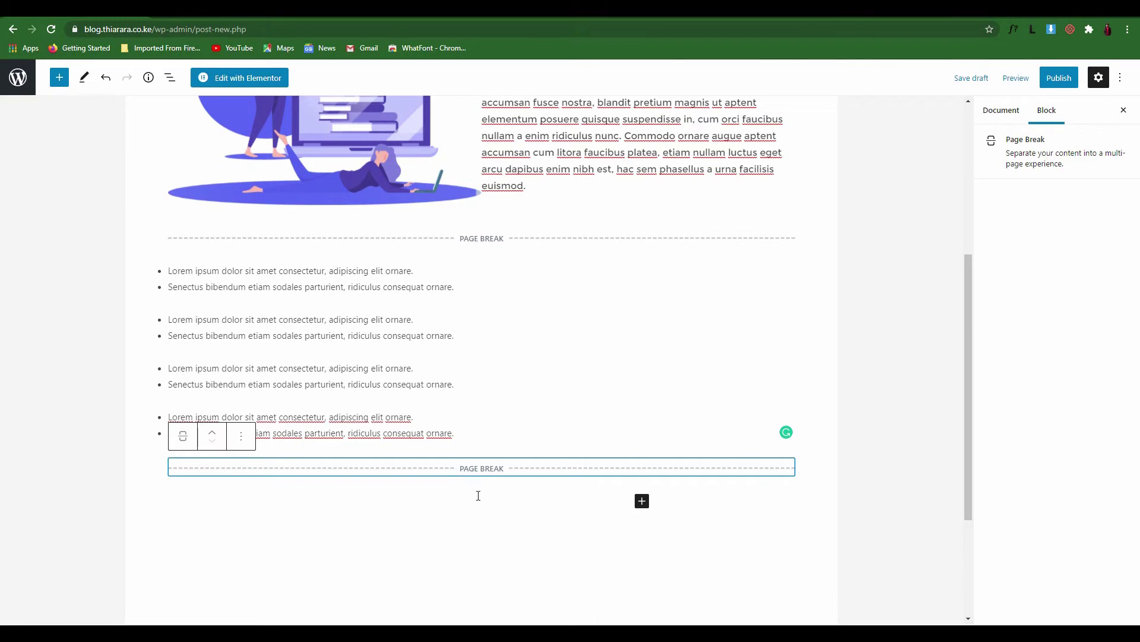
pyautogui.scroll(-2, 656, 431)
pyautogui.scroll(4, 511, 381)
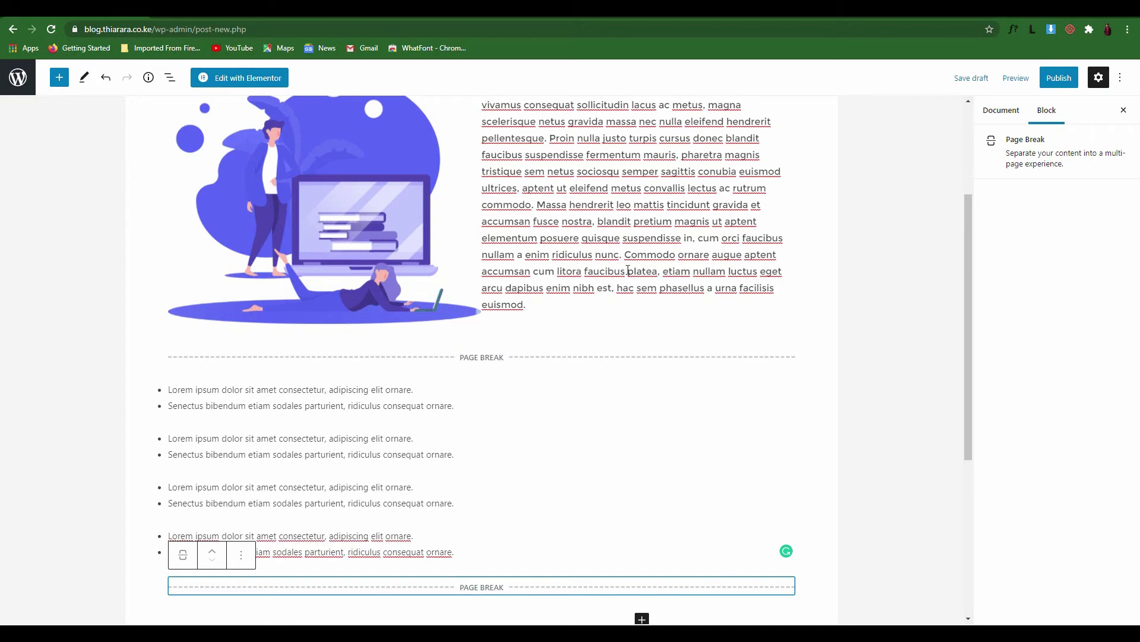
pyautogui.scroll(3, 475, 296)
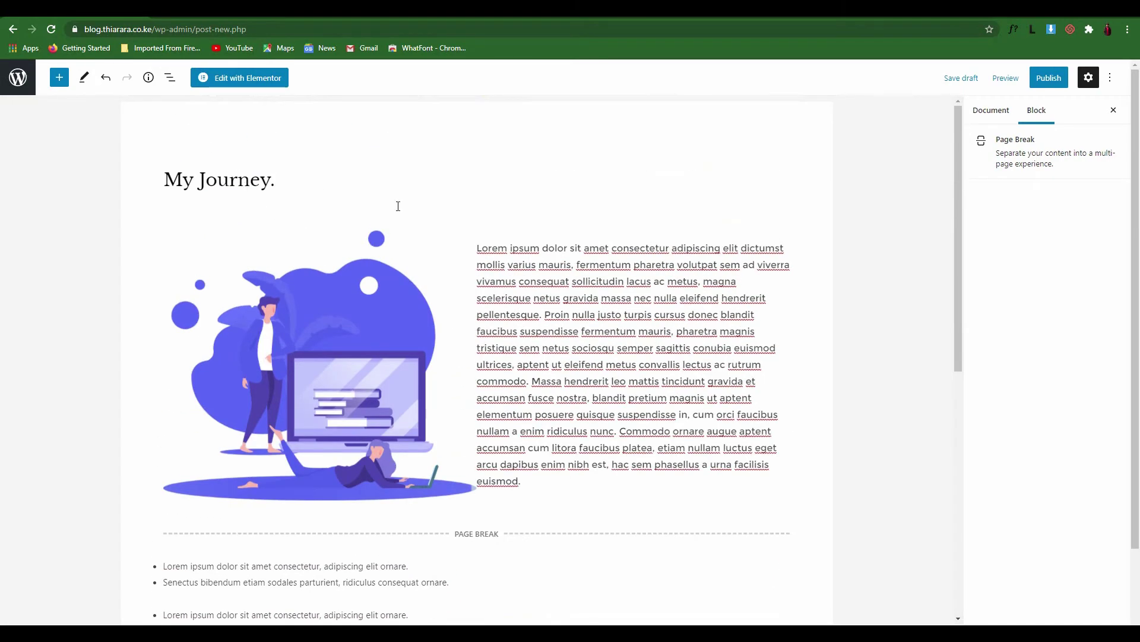
pyautogui.scroll(-10, 398, 206)
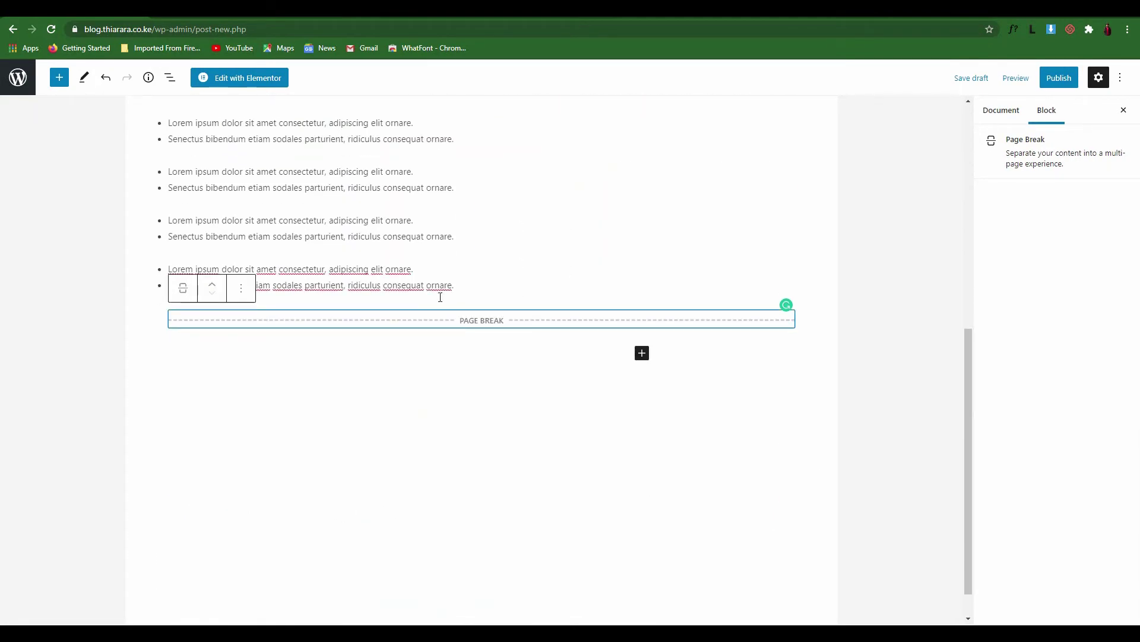
# Insert the Three buttons pattern below the second page break.
pyautogui.click(641, 322)
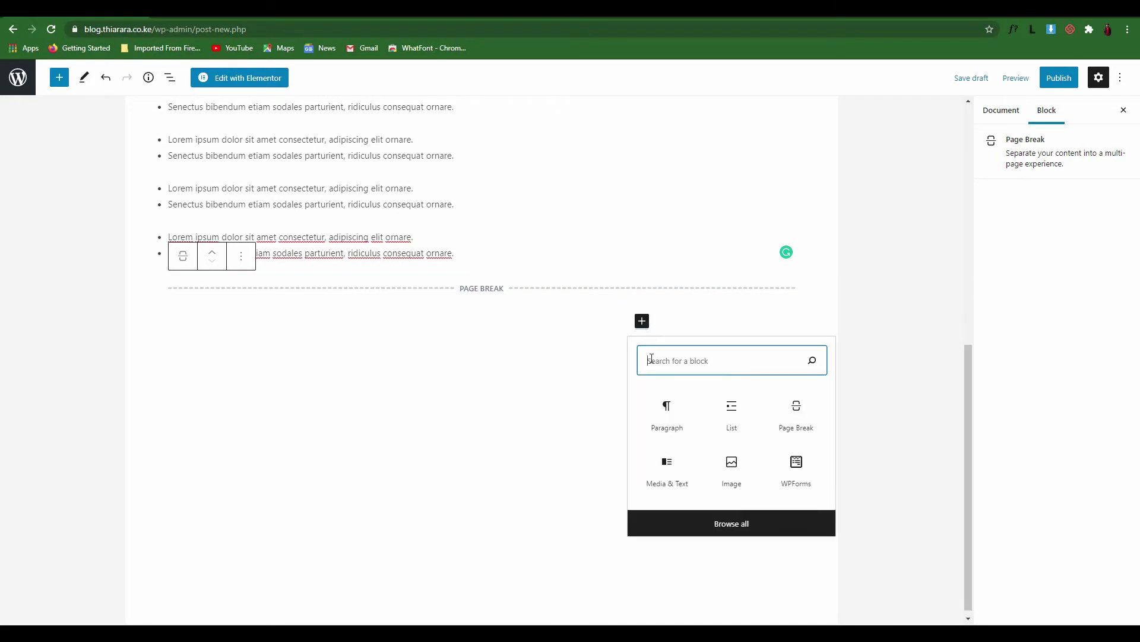
pyautogui.click(677, 419)
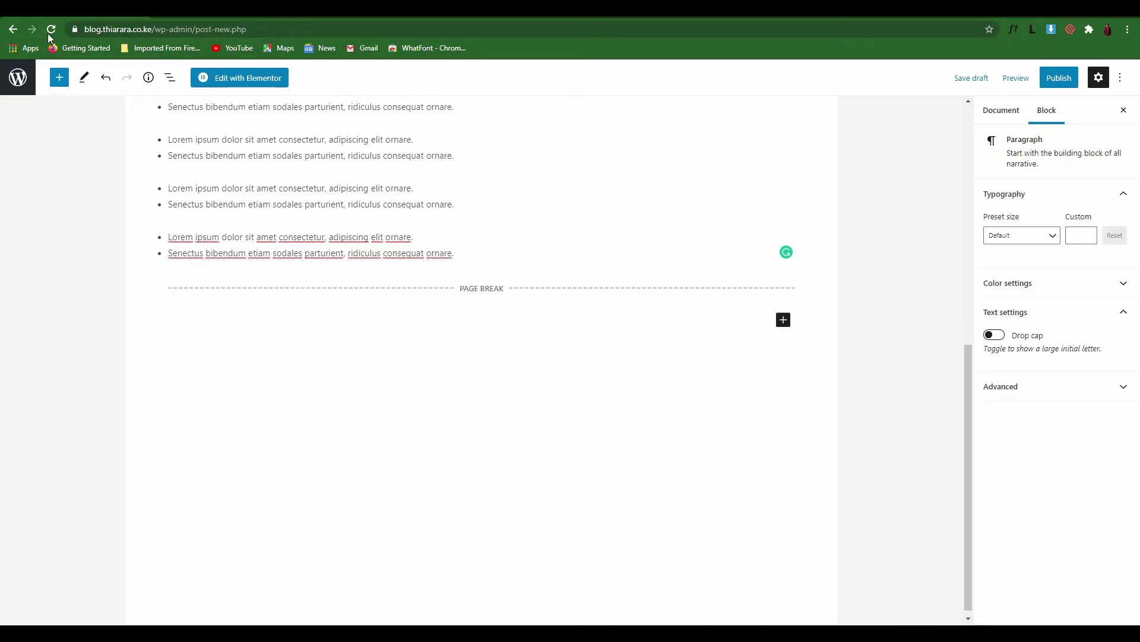
pyautogui.click(60, 77)
pyautogui.click(116, 154)
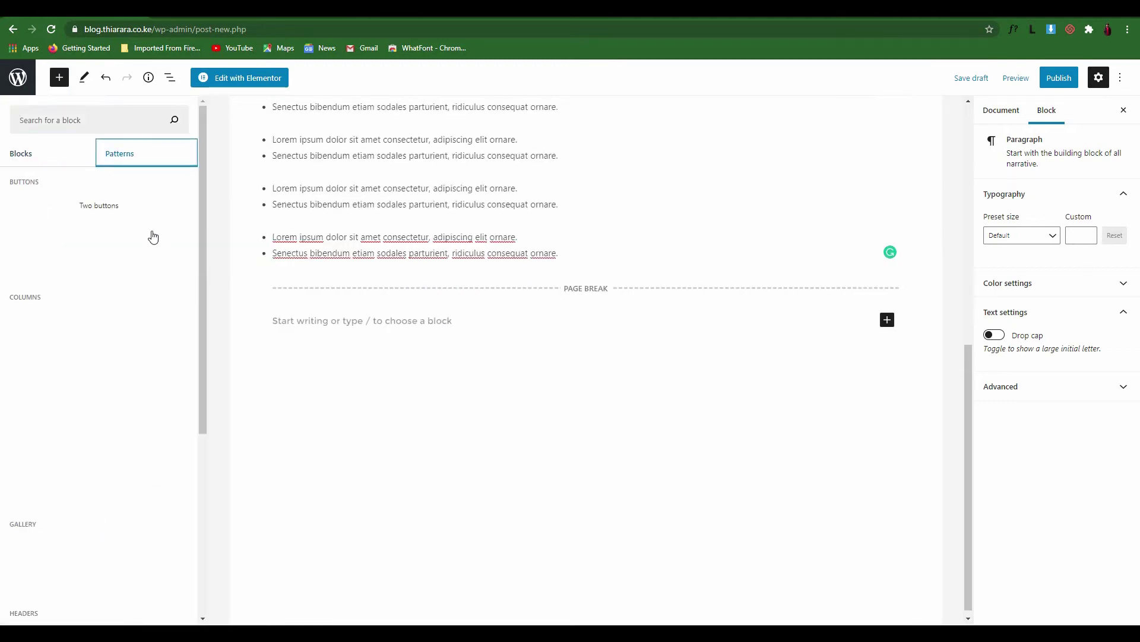
pyautogui.scroll(-3, 125, 275)
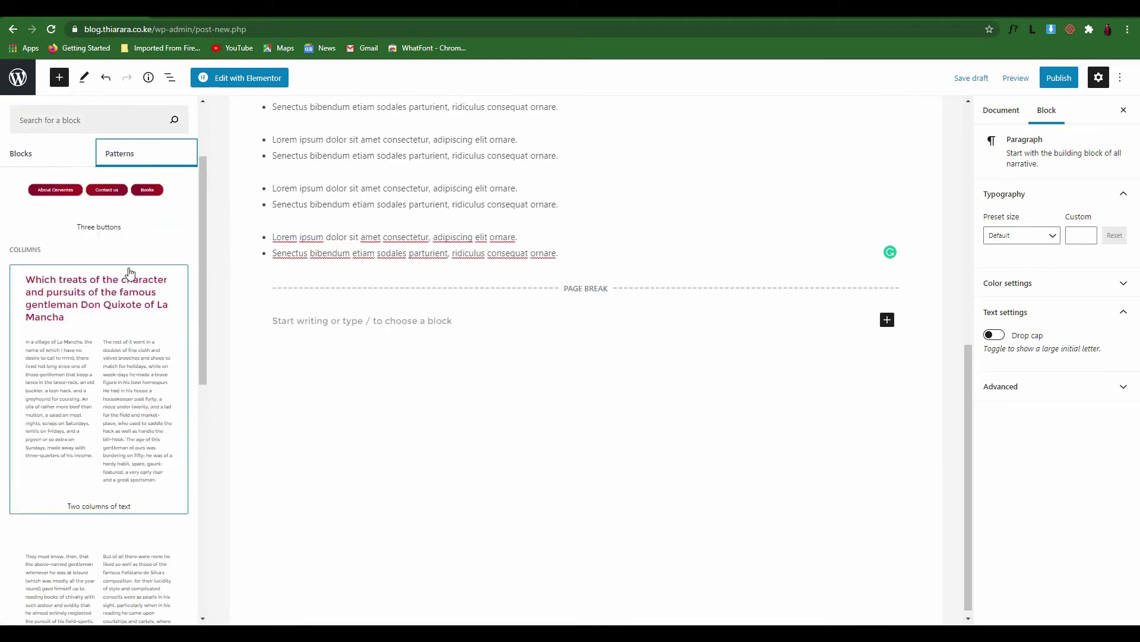
pyautogui.scroll(1, 125, 262)
pyautogui.click(121, 249)
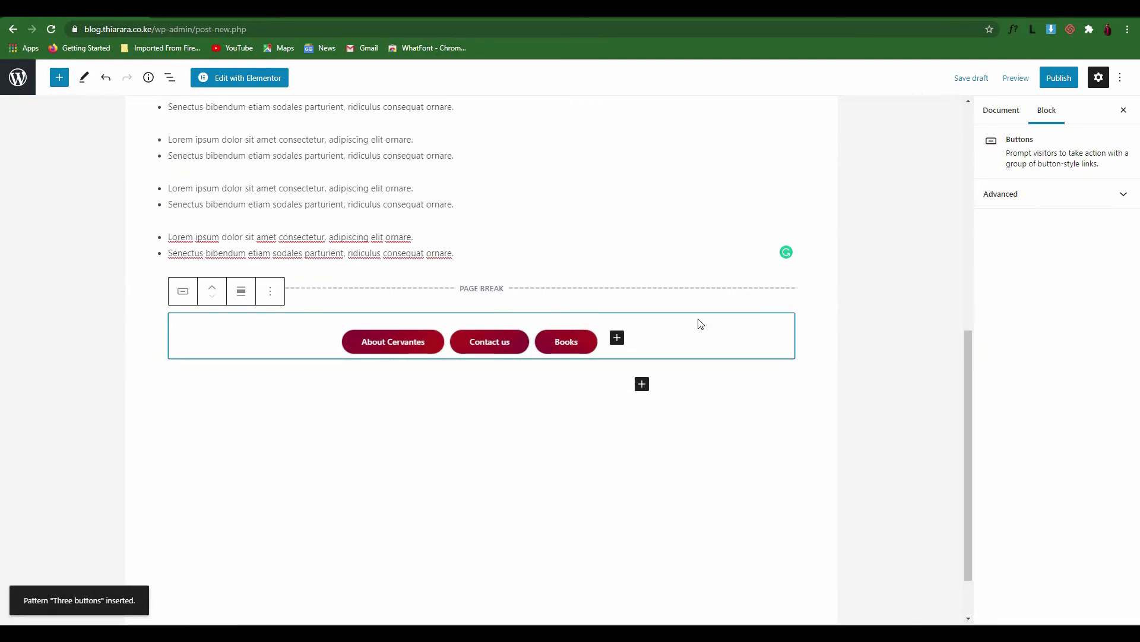
# Paste generated Lorem ipsum paragraphs into a new paragraph beneath the buttons.
pyautogui.click(1033, 30)
pyautogui.click(654, 155)
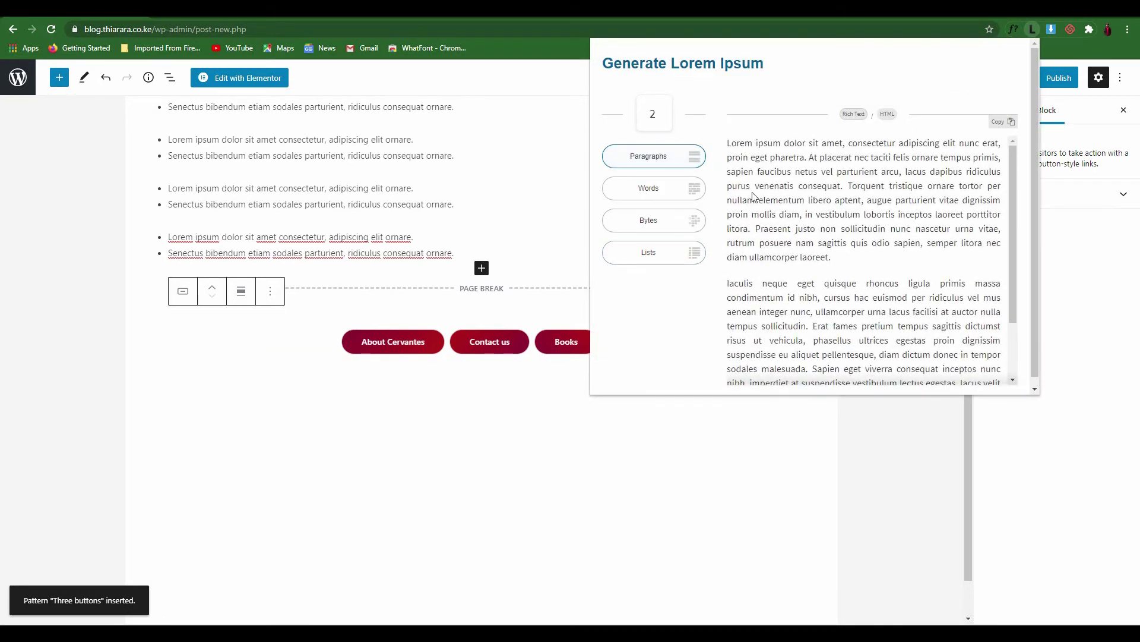
pyautogui.click(320, 384)
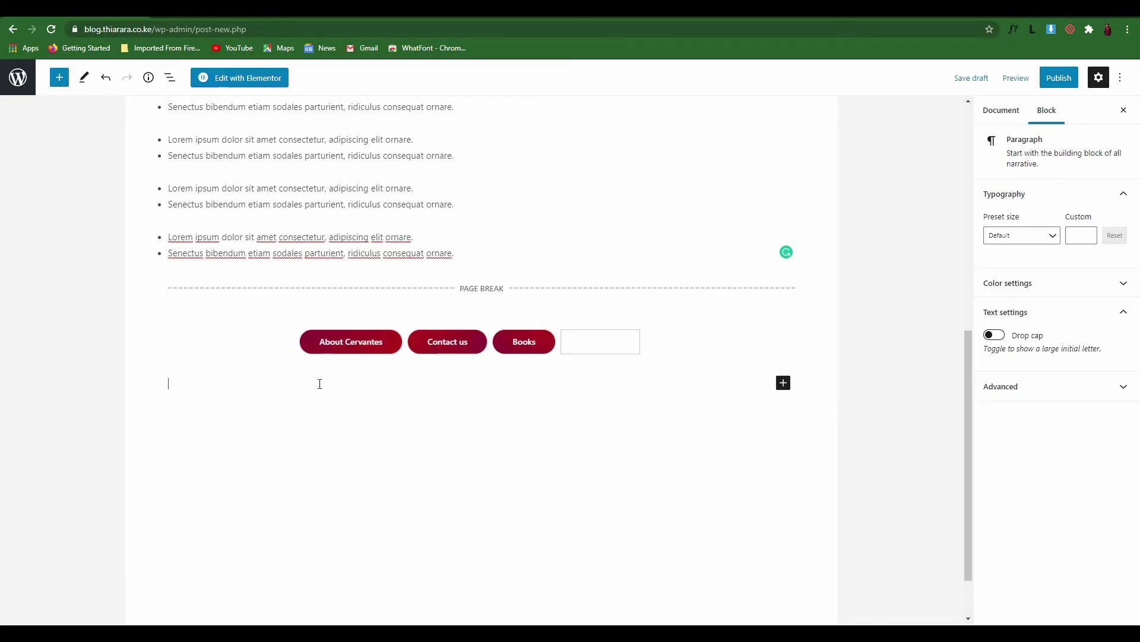
pyautogui.write('Iaculis neque eget quisque rhoncus ligula primis massa condimentum id nibh, cursus hac euismod per ridiculus vel mus aenean integer nunc, ullamcorper urna lacus facilisi at auctor nulla tempus sollicitudin. Erat fames pretium tempus sagittis dictumst risus ut vehicula, phasellus ultrices egestas proin dignissim suspendisse eu aliquet pellentesque, diam dictum donec in tempor sodales malesuada. Sapien eget viverra consequat inceptos nunc nibh, imperdiet at suspendisse vestibulum lectus egestas, lacus velit luctus tempor ridiculus. Diam posuere ornare himenaeos curabitur tristique non nec torquent ad, mauris senectus taciti inceptos malesuada vehicula ligula id nascetur eu, vel porta maecenas viverra nullam ultrices vivamus cursus.')
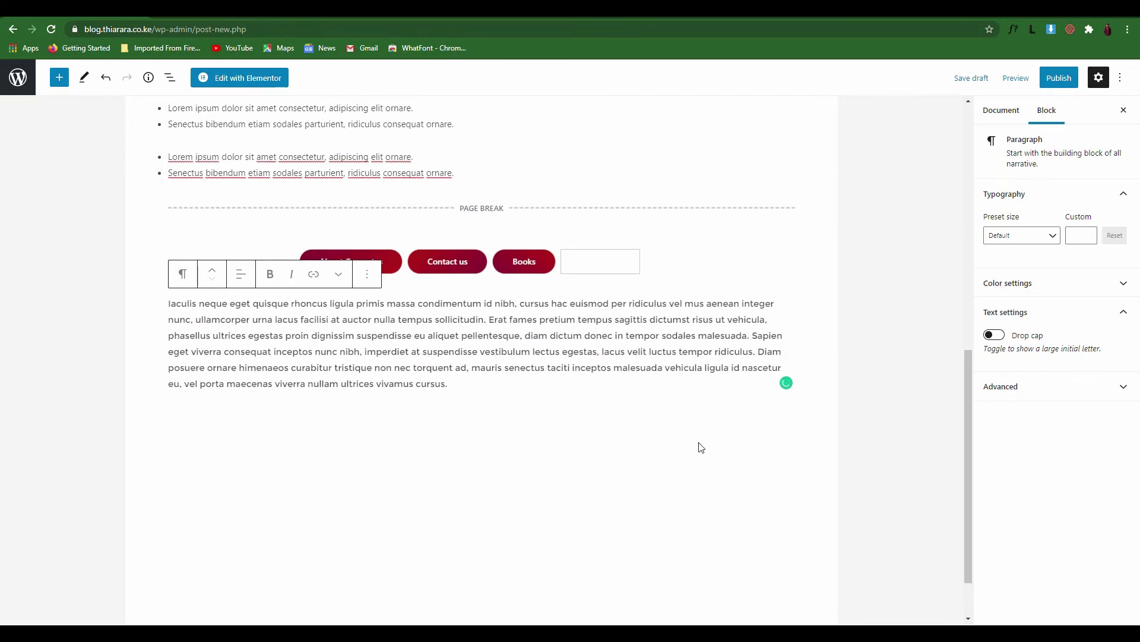
pyautogui.scroll(-1, 594, 368)
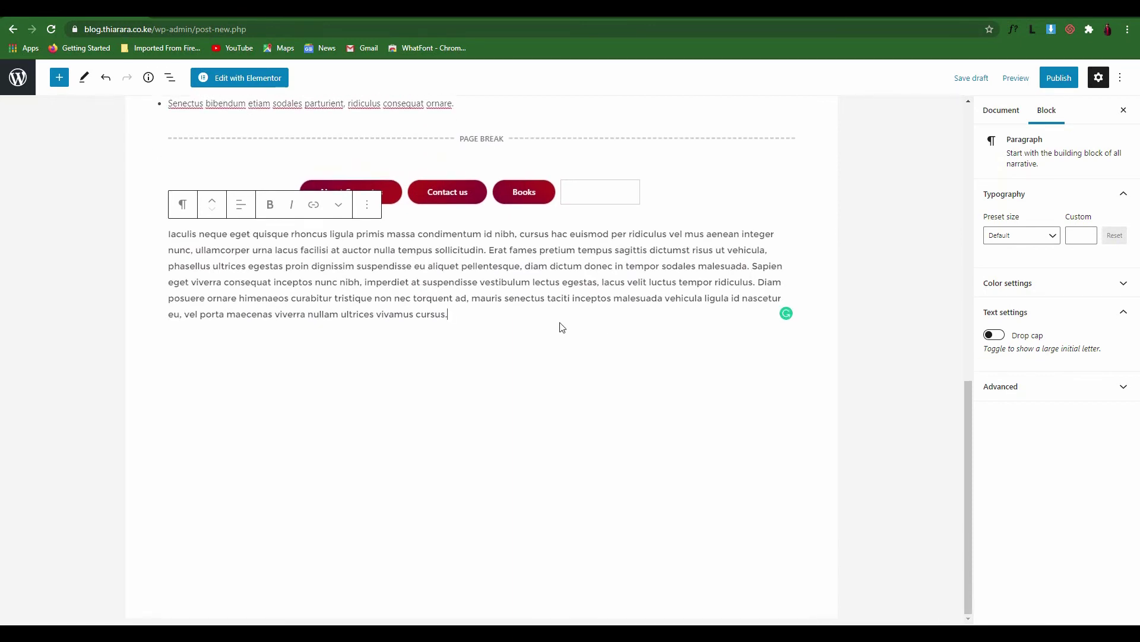
# Add a third Page Break block after the filler paragraph.
pyautogui.click(452, 343)
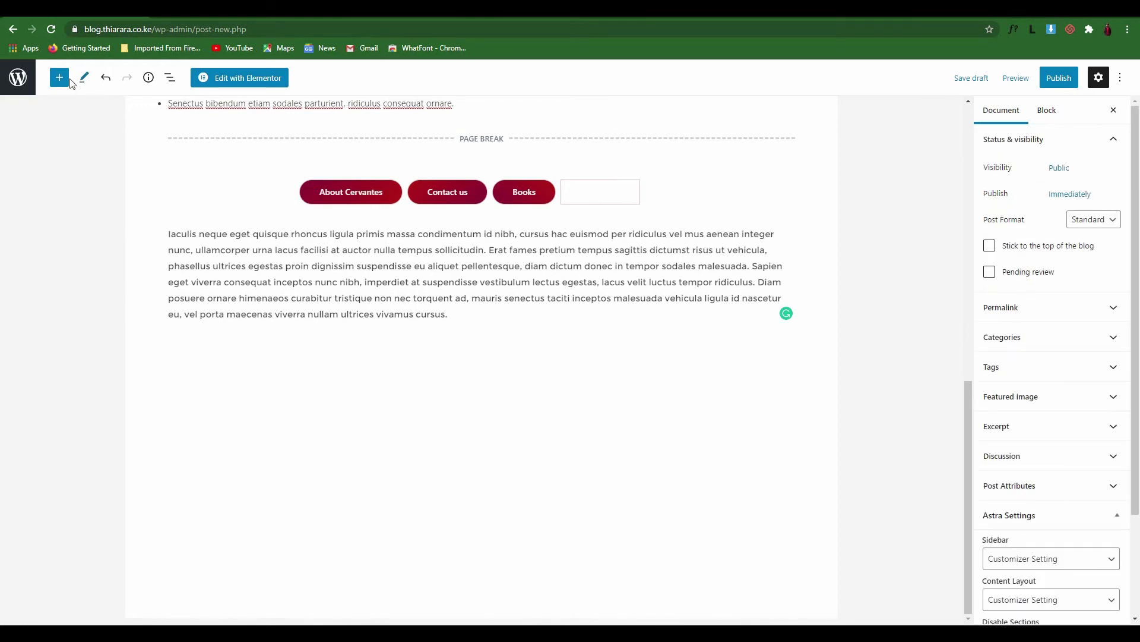
pyautogui.click(447, 314)
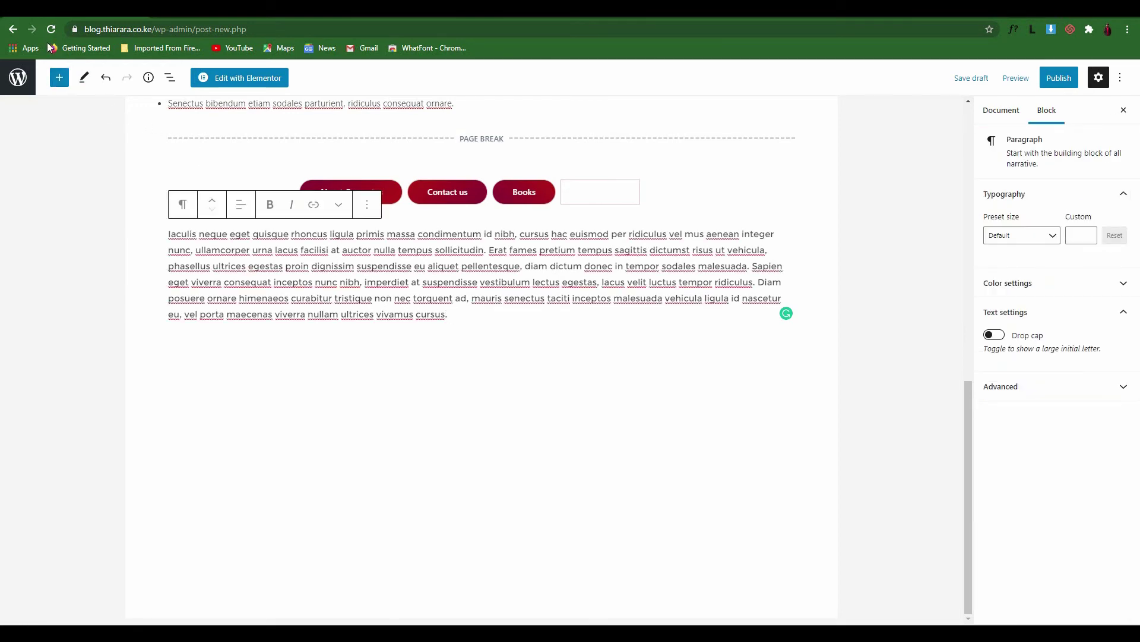
pyautogui.click(58, 81)
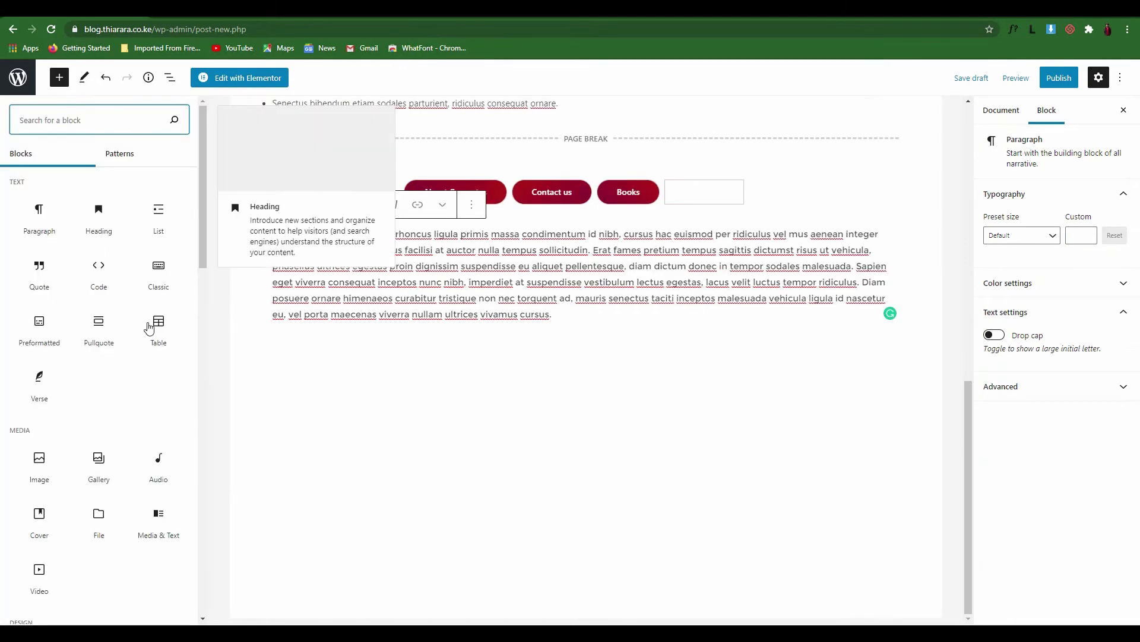
pyautogui.scroll(-3, 133, 336)
pyautogui.click(98, 534)
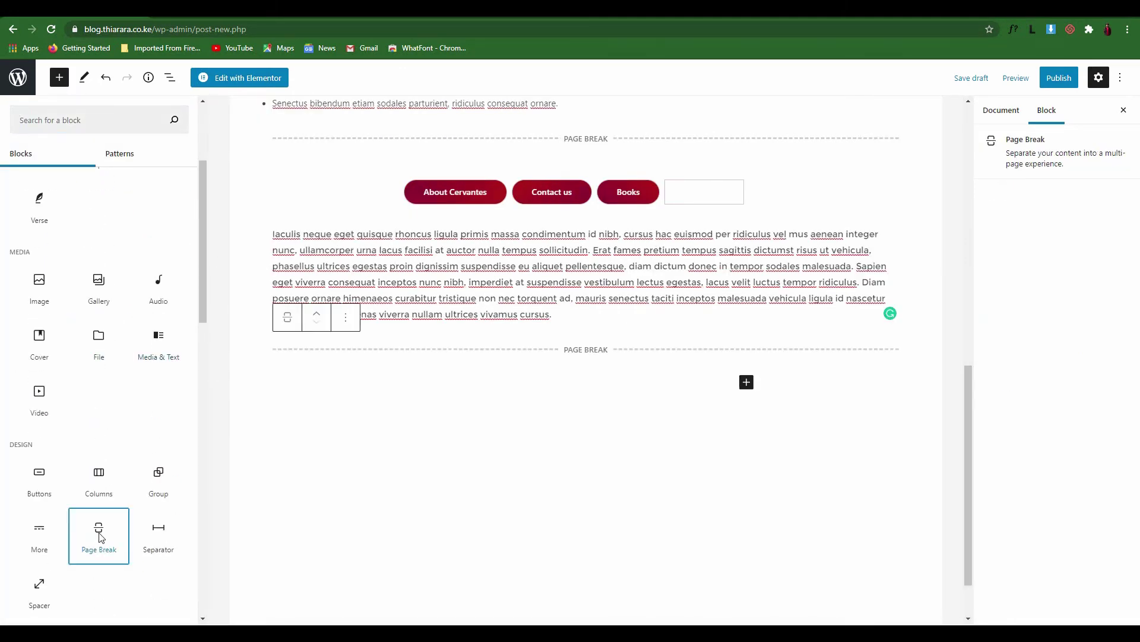
pyautogui.scroll(-1, 573, 354)
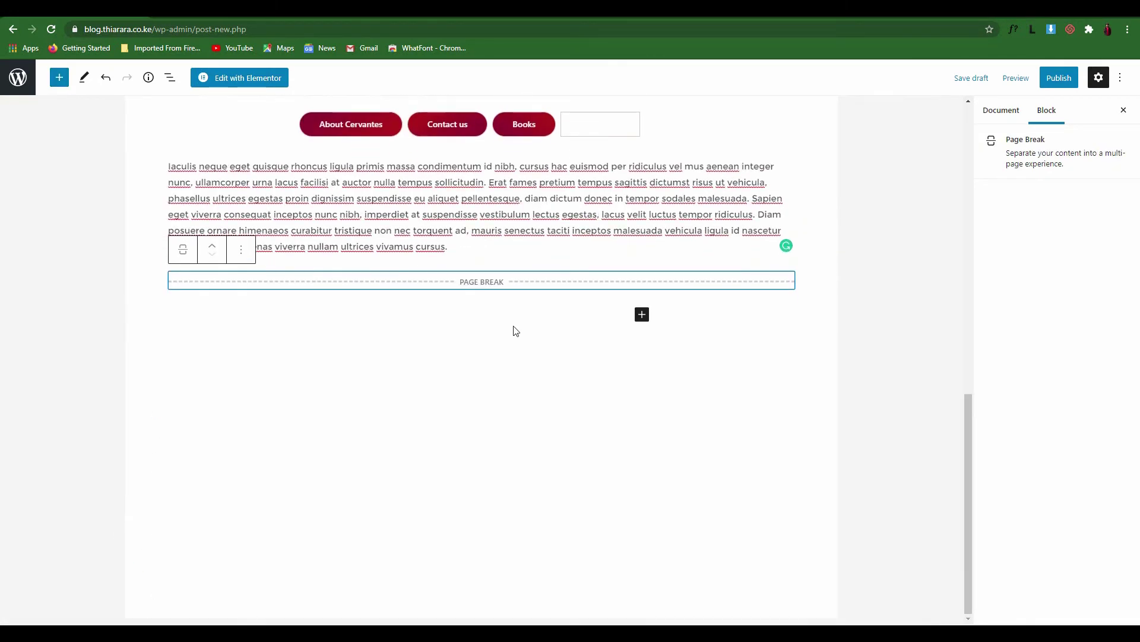
# Insert the 'Two images side by side' pattern after the page break and publish the post.
pyautogui.click(641, 315)
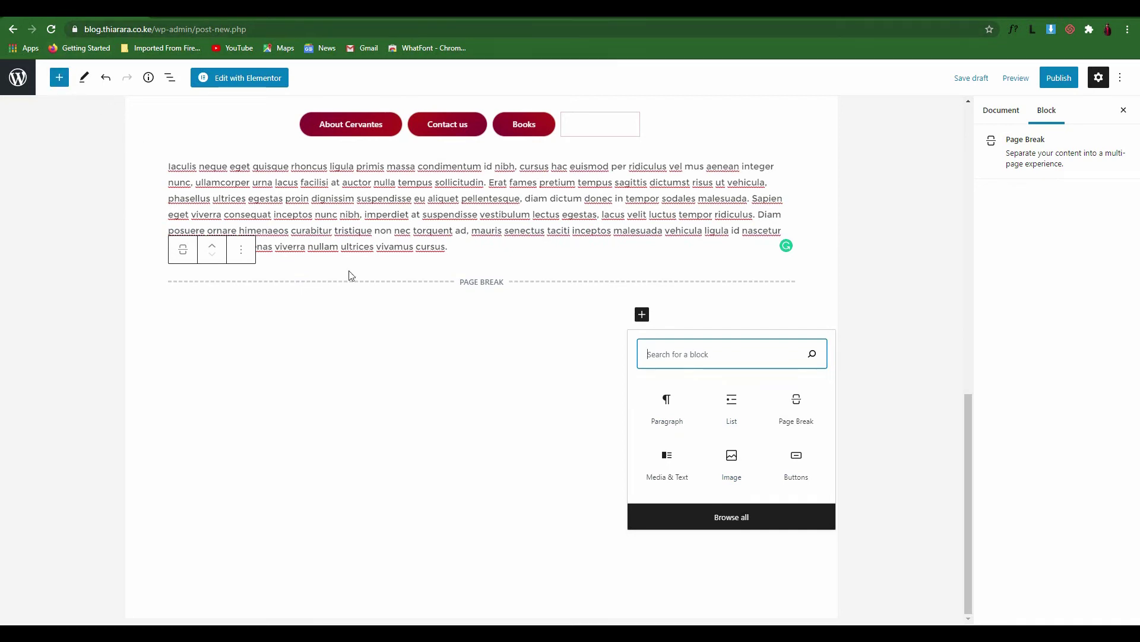
pyautogui.click(58, 77)
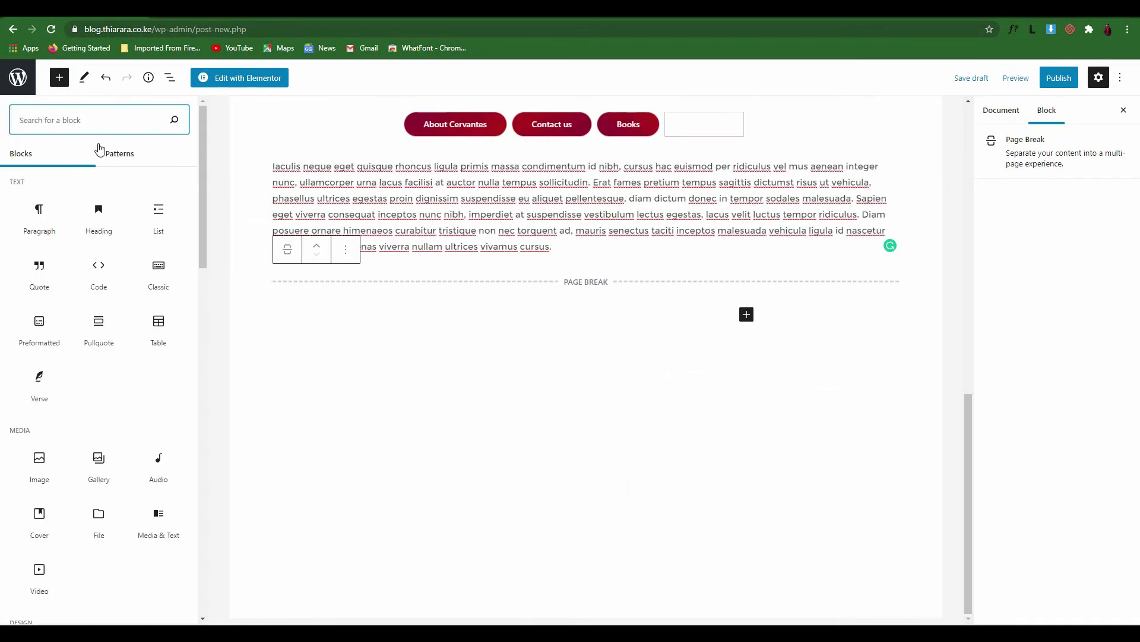
pyautogui.click(118, 160)
pyautogui.scroll(-5, 131, 225)
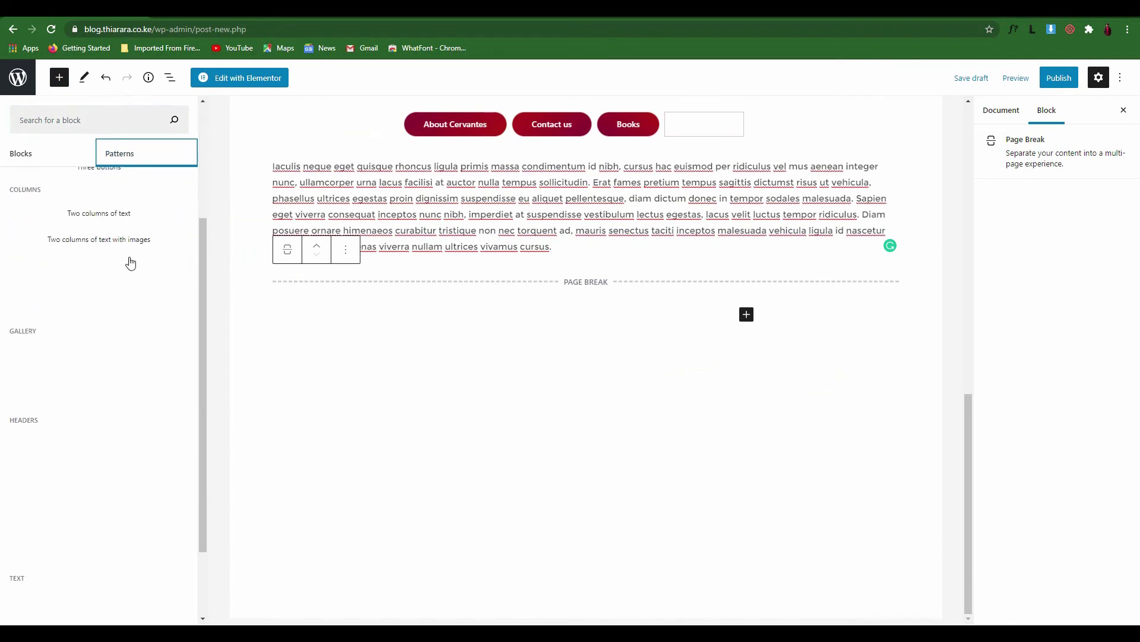
pyautogui.scroll(-3, 132, 274)
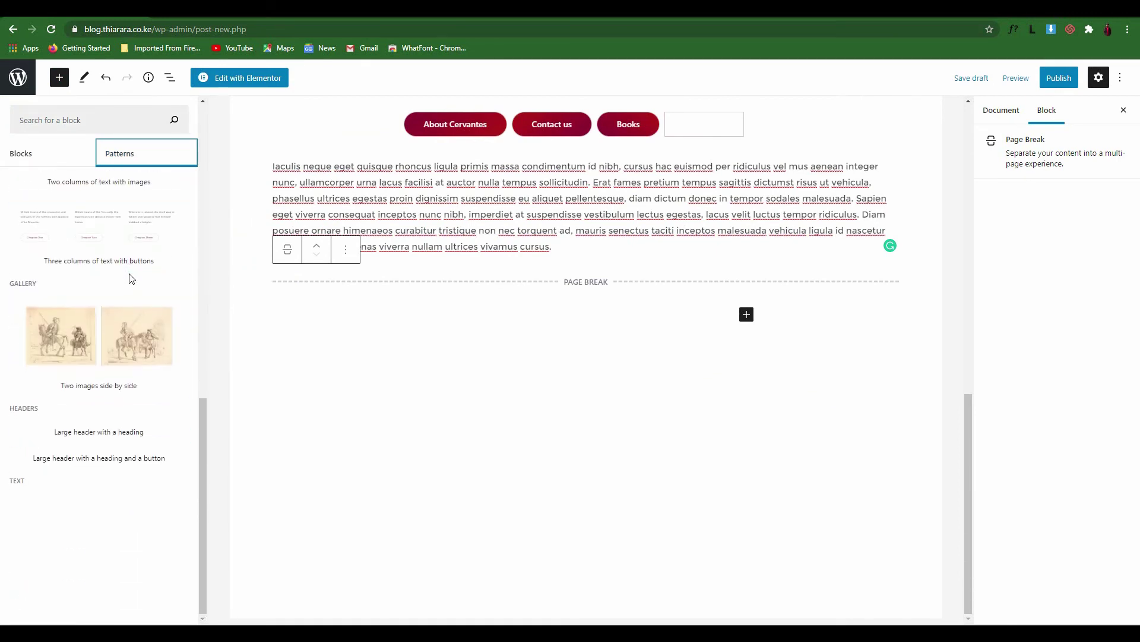
pyautogui.scroll(-1, 117, 357)
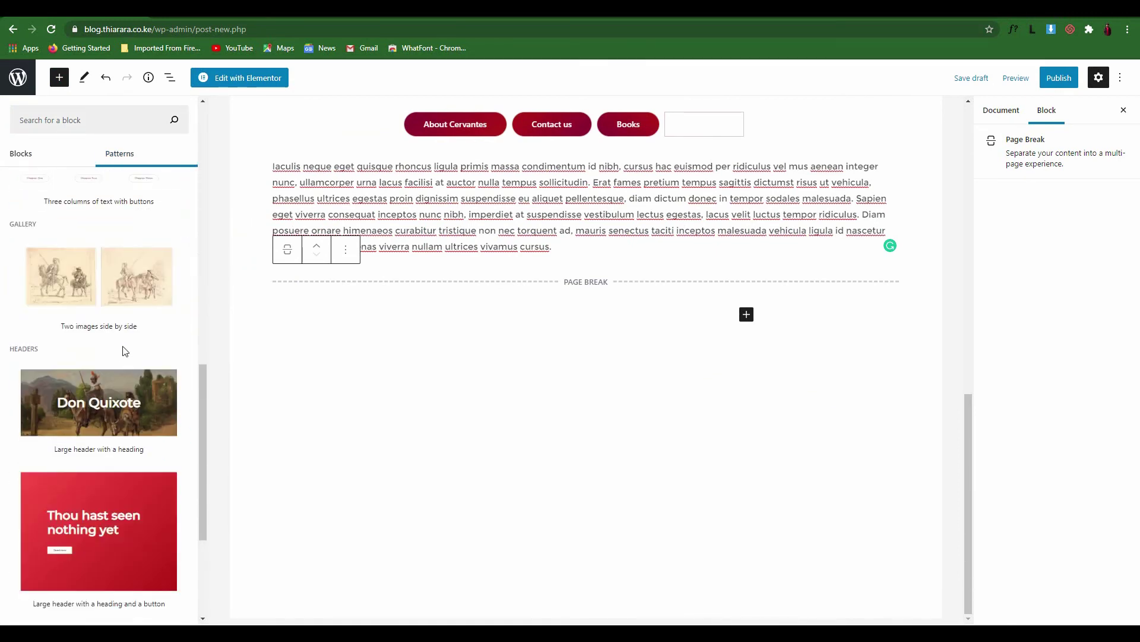
pyautogui.click(123, 305)
pyautogui.scroll(-1, 390, 413)
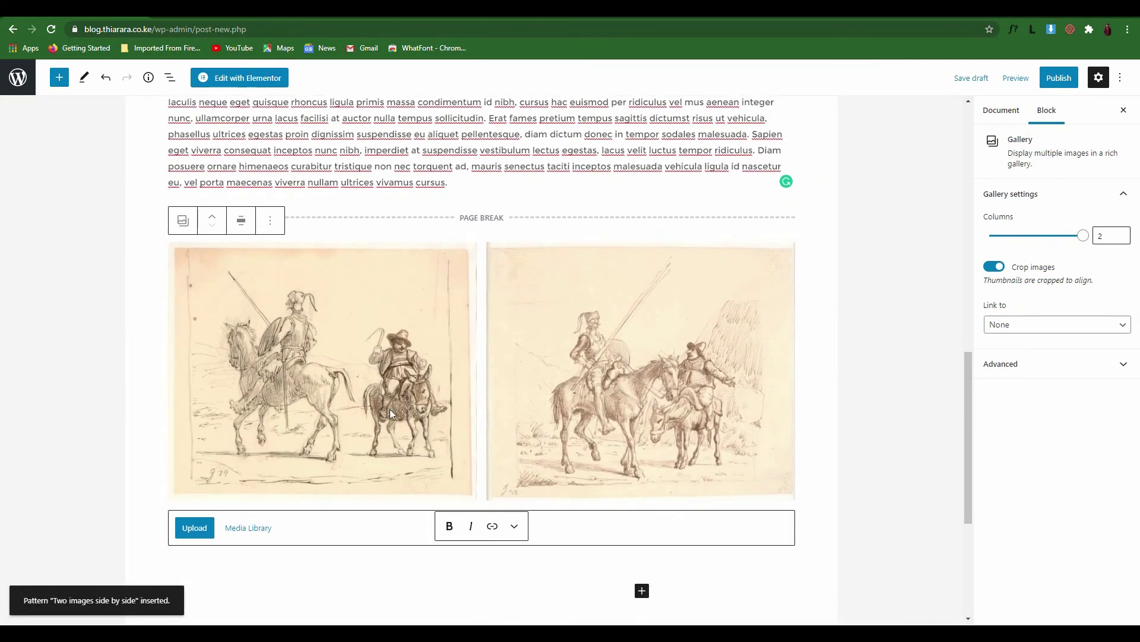
pyautogui.click(1059, 78)
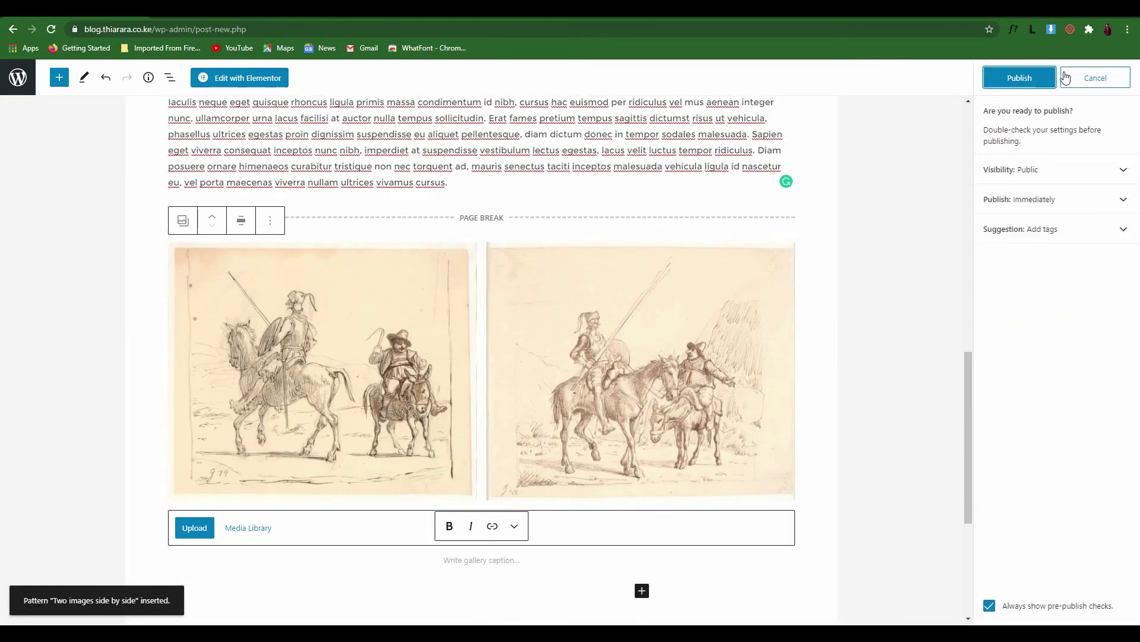
pyautogui.click(1044, 83)
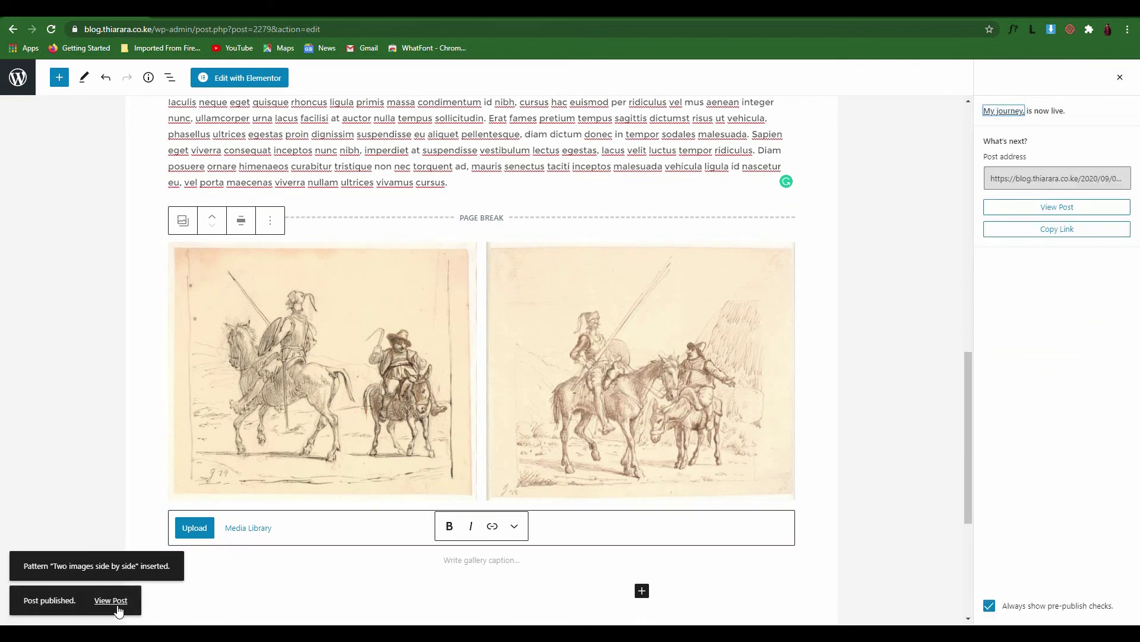
# View the published post and step through its page links to page 4's two-image gallery.
pyautogui.click(111, 601)
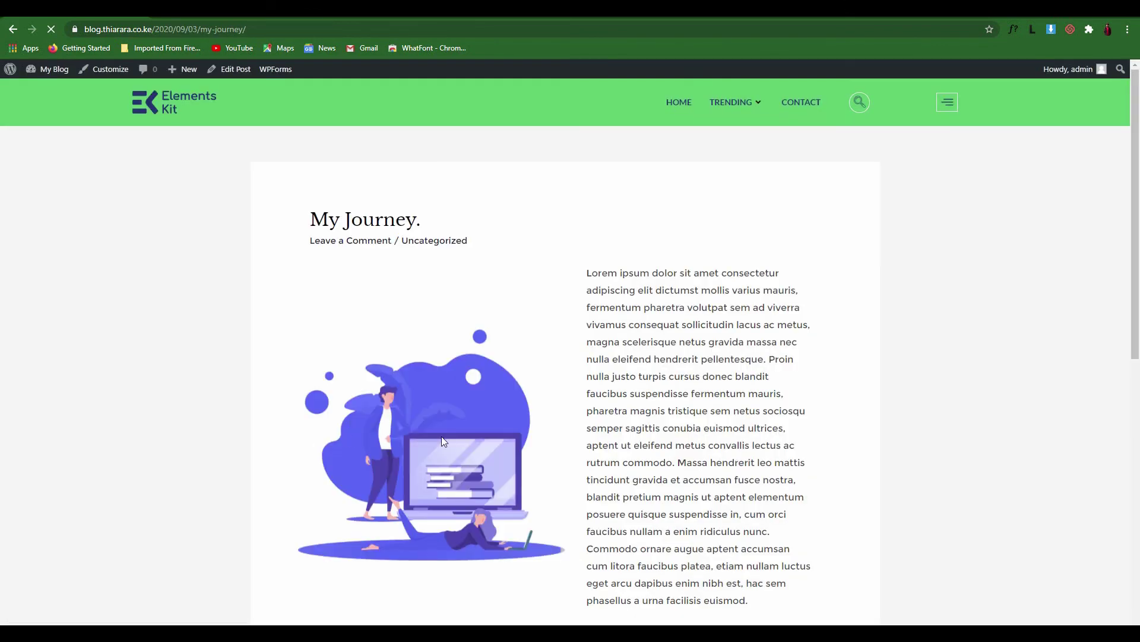
pyautogui.scroll(-4, 443, 441)
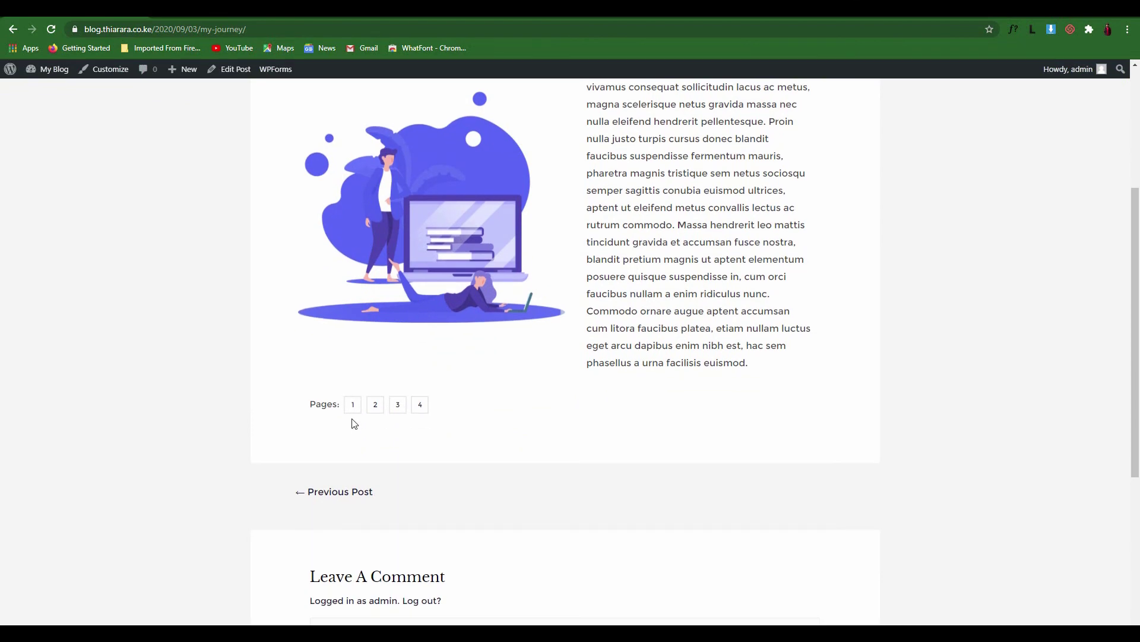
pyautogui.scroll(4, 520, 431)
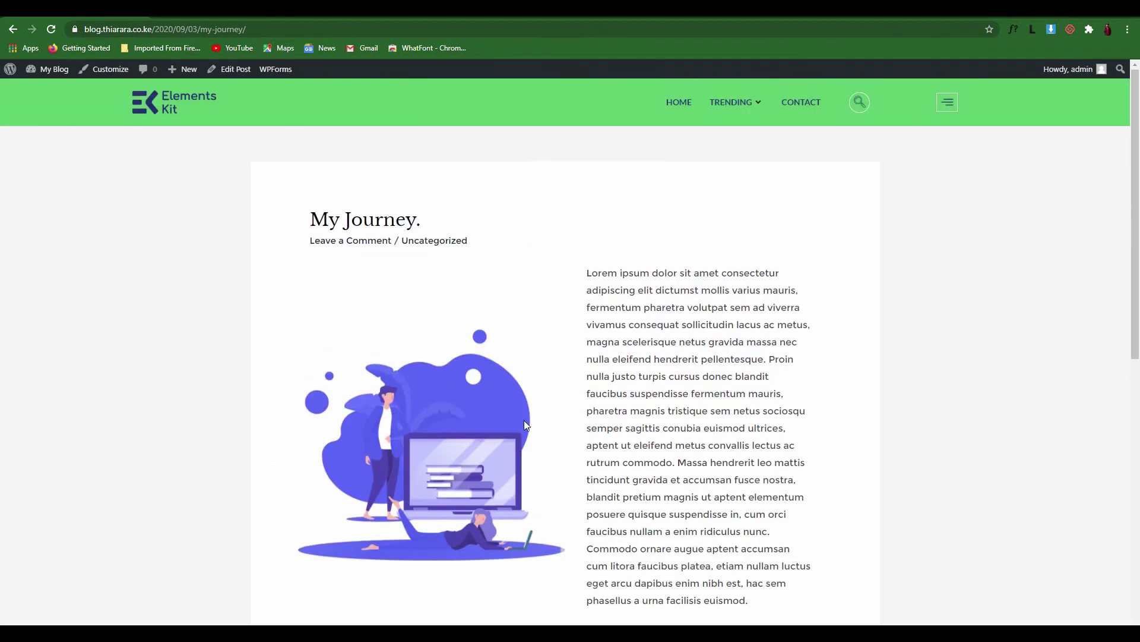
pyautogui.scroll(-3, 525, 424)
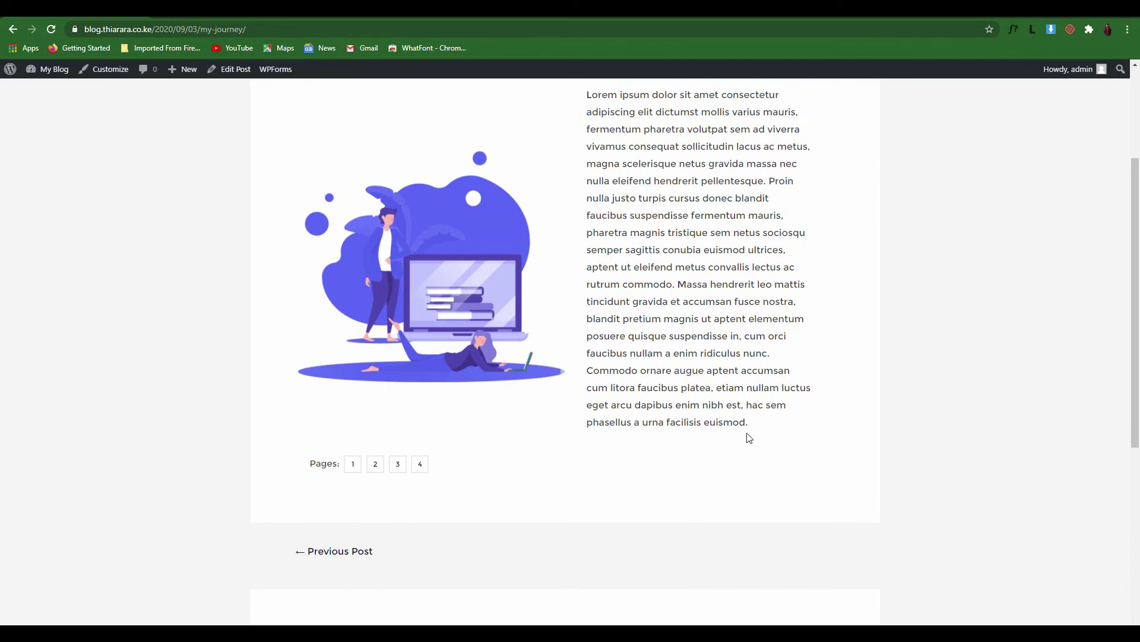
pyautogui.click(375, 468)
pyautogui.scroll(-1, 469, 440)
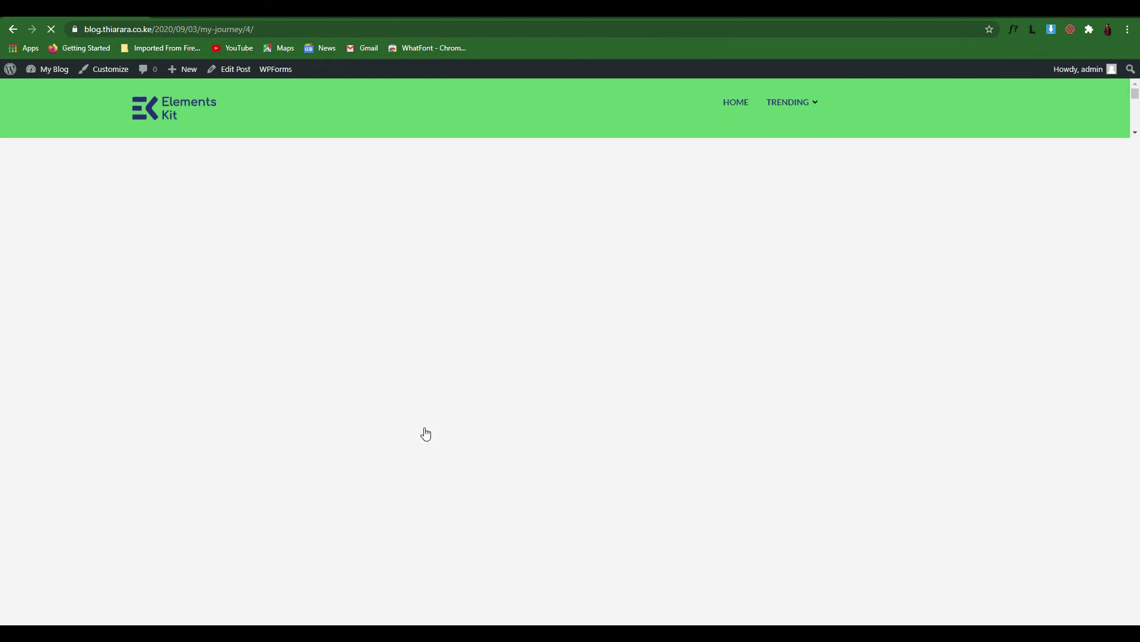
pyautogui.scroll(-5, 400, 474)
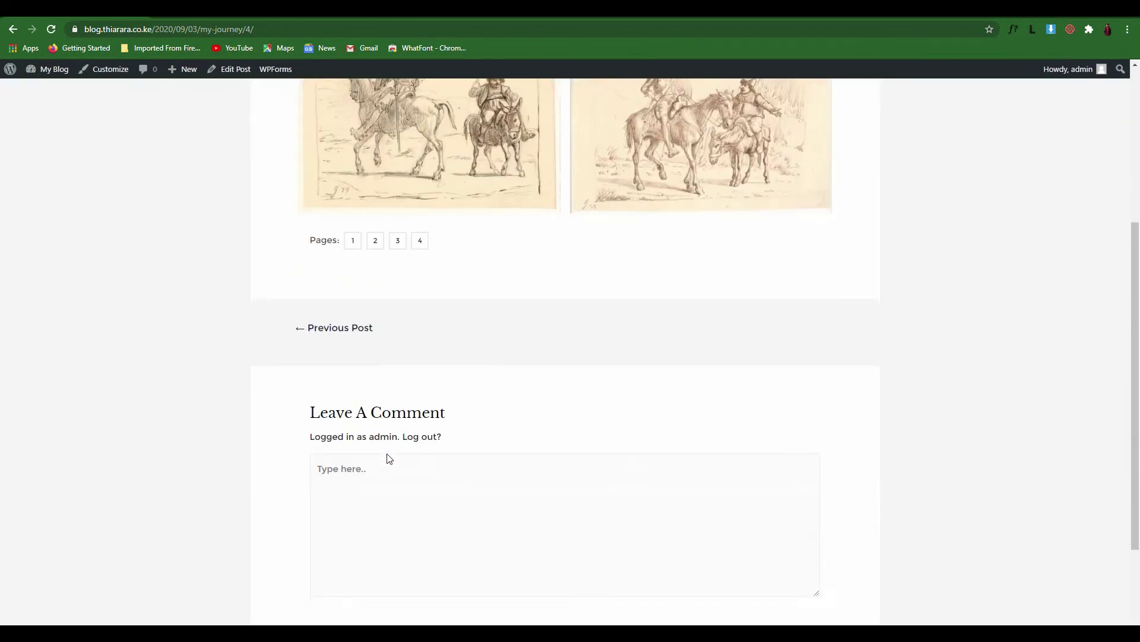
pyautogui.scroll(5, 387, 458)
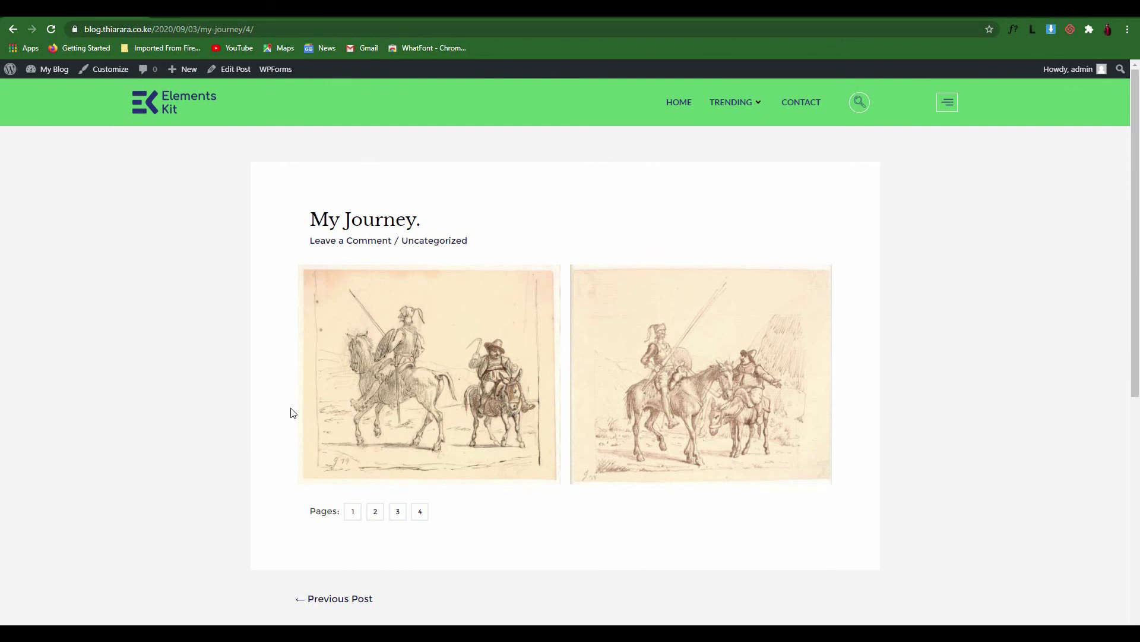